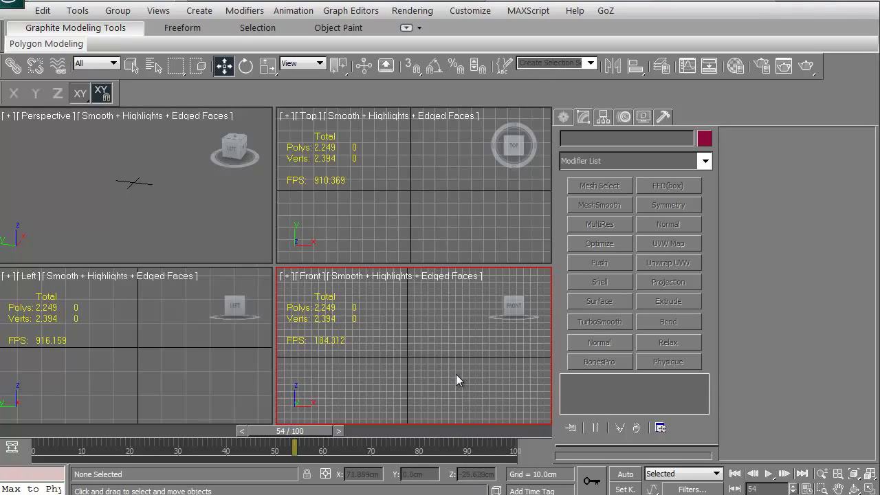
Step: Create Cylinder001 at the Top-view centre, about 255 cm radius and 870 cm tall
middle_drag(456, 374, 460, 373)
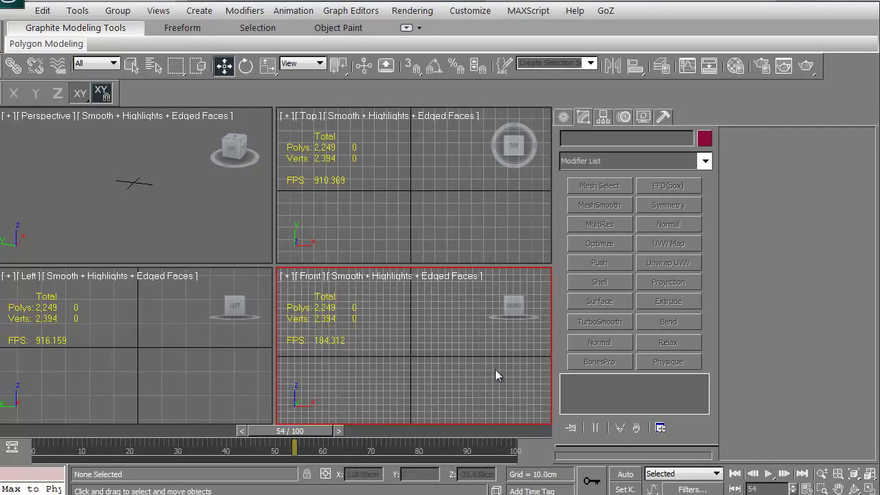
click(563, 119)
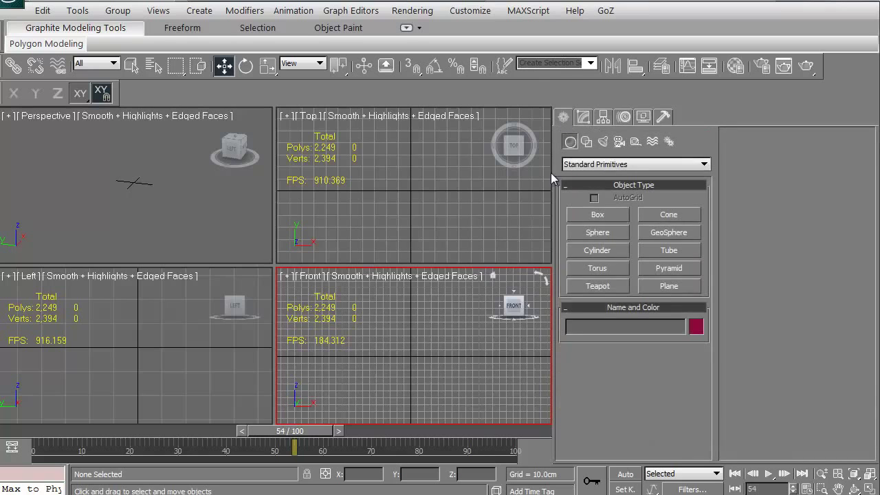
click(591, 251)
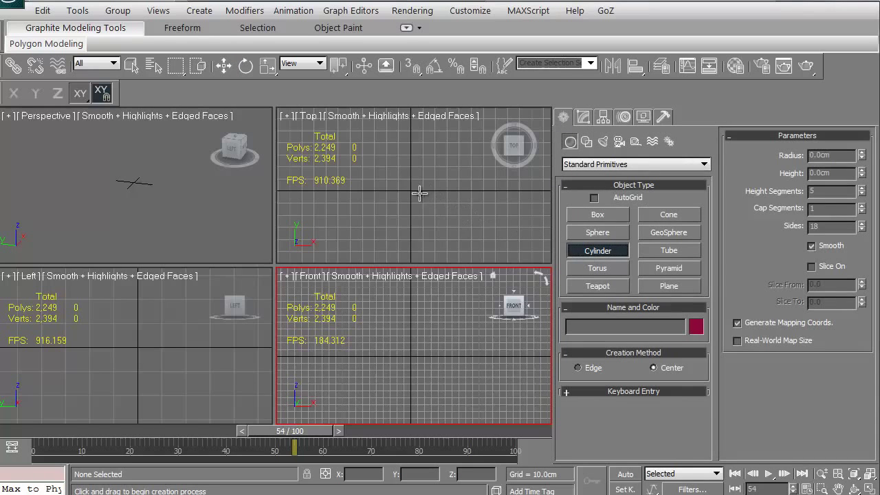
drag(410, 192, 435, 212)
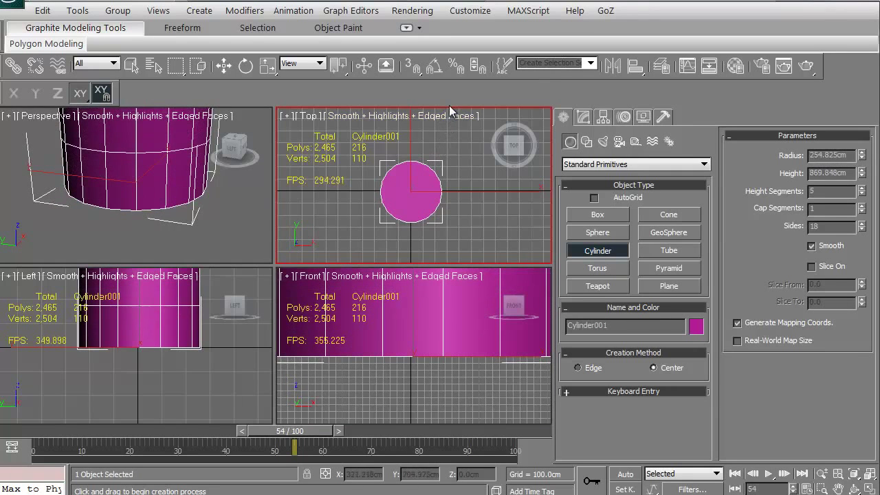
scroll(175, 200, down, 4)
middle_drag(172, 184, 174, 207)
scroll(176, 206, up, 3)
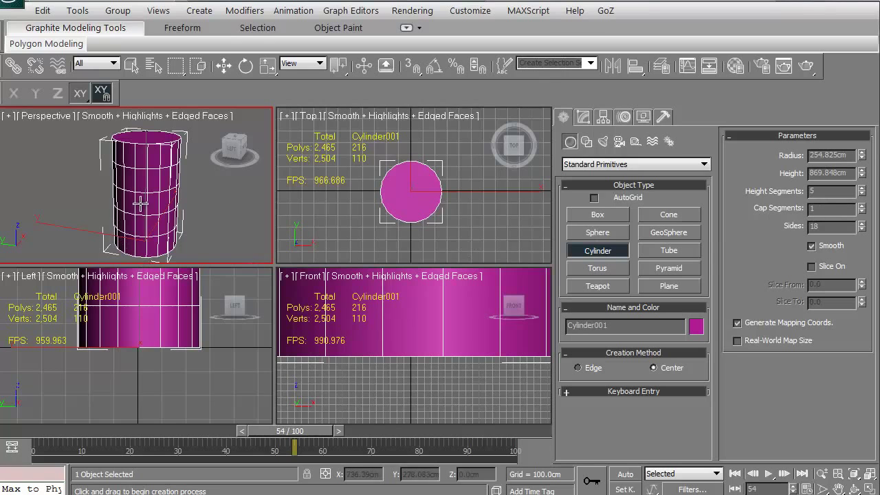
Step: Maximize the Perspective viewport and convert Cylinder001 to an Editable Poly
middle_drag(140, 203, 143, 205)
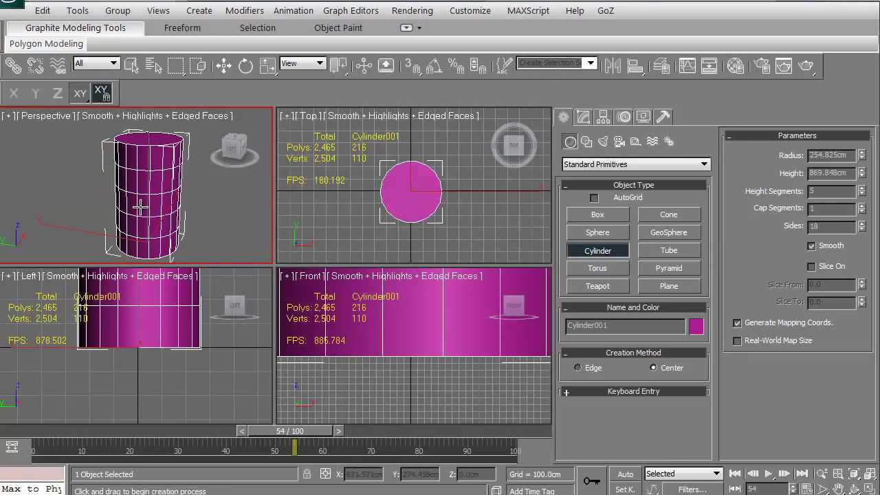
key(alt+w)
mouse_move(244, 276)
alt+middle_down()
mouse_move(236, 266)
mouse_move(235, 309)
mouse_move(251, 287)
mouse_move(303, 300)
mouse_move(350, 326)
mouse_move(310, 314)
mouse_move(285, 291)
mouse_move(190, 305)
mouse_move(261, 307)
mouse_move(268, 286)
alt+middle_up()
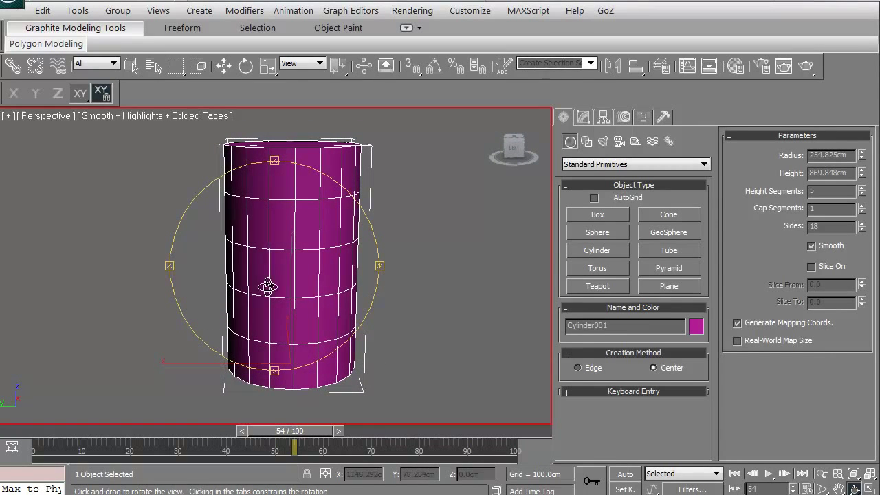
key(w)
right_click(279, 241)
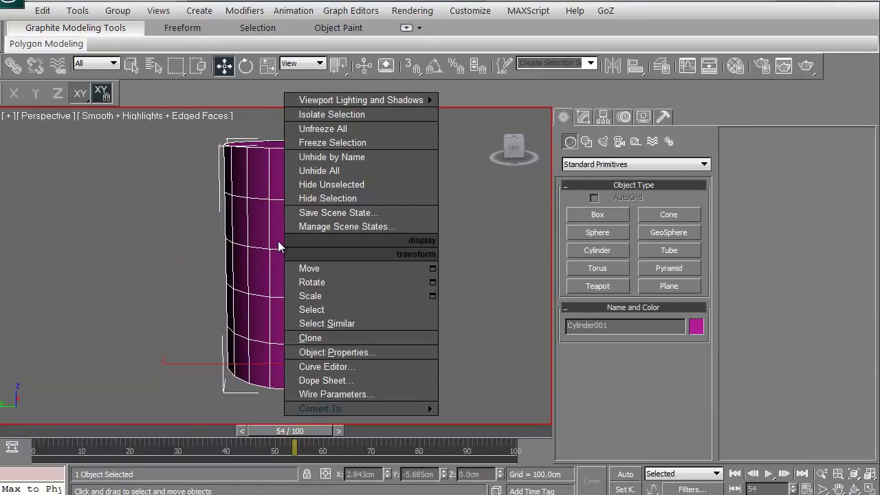
mouse_move(310, 412)
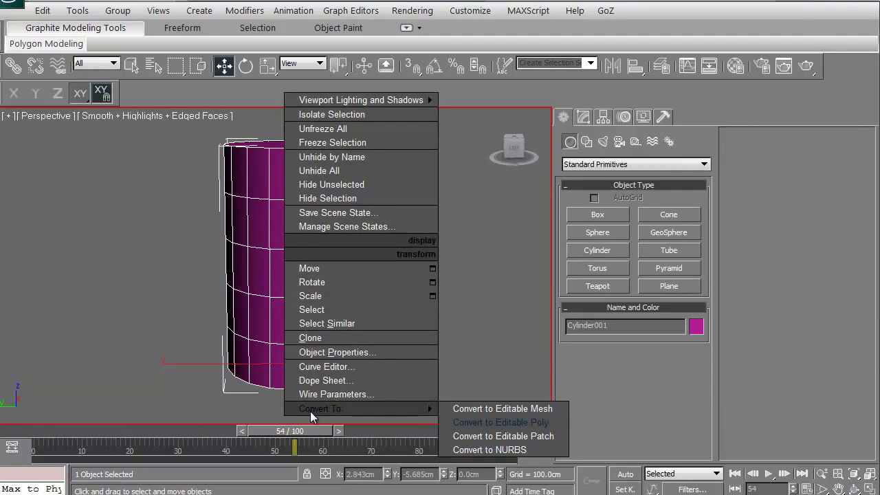
click(448, 422)
mouse_move(304, 320)
middle_down()
mouse_move(287, 318)
mouse_move(319, 314)
mouse_move(297, 319)
middle_up()
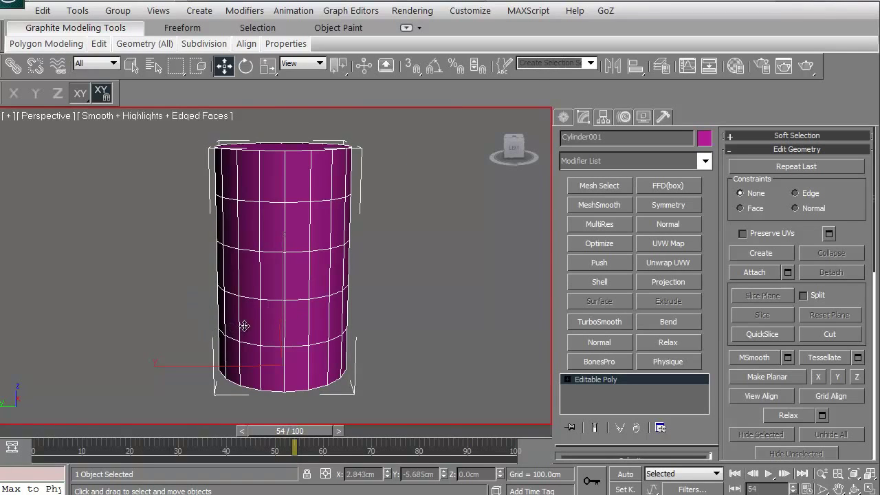
Step: Turn off Show Buttons for the modifier stack and drop down the Modifier List
middle_drag(243, 326, 243, 325)
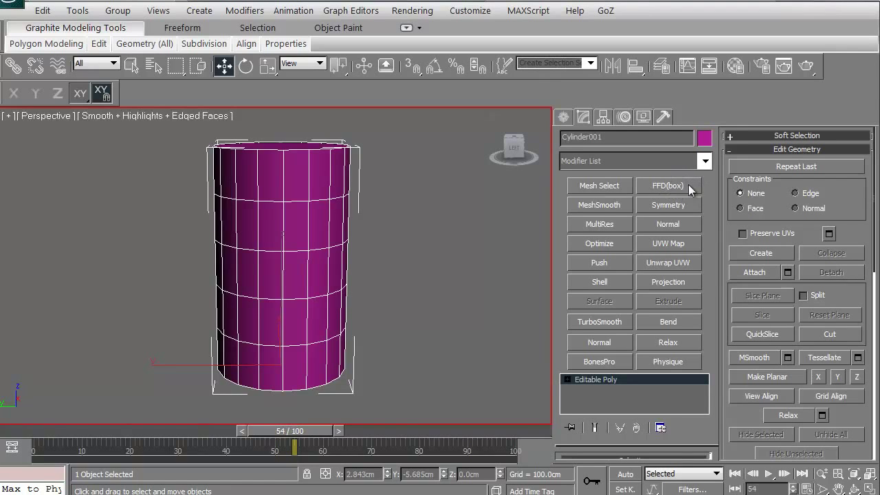
right_click(671, 162)
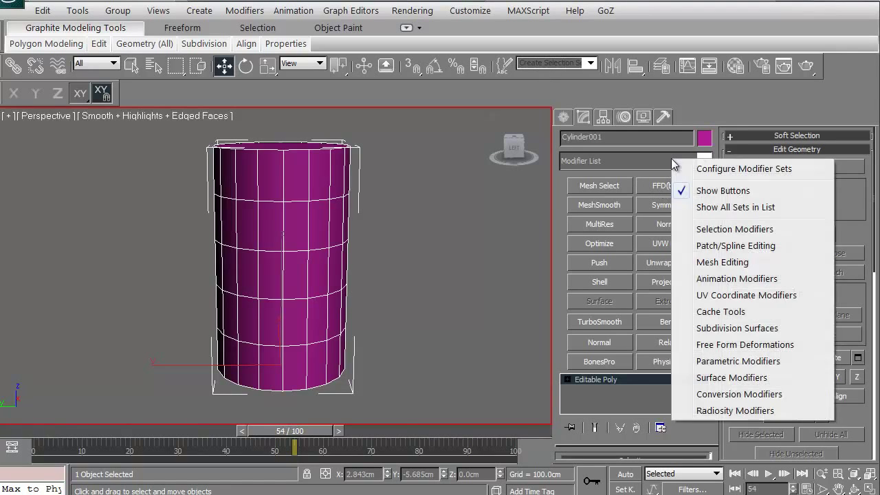
click(685, 189)
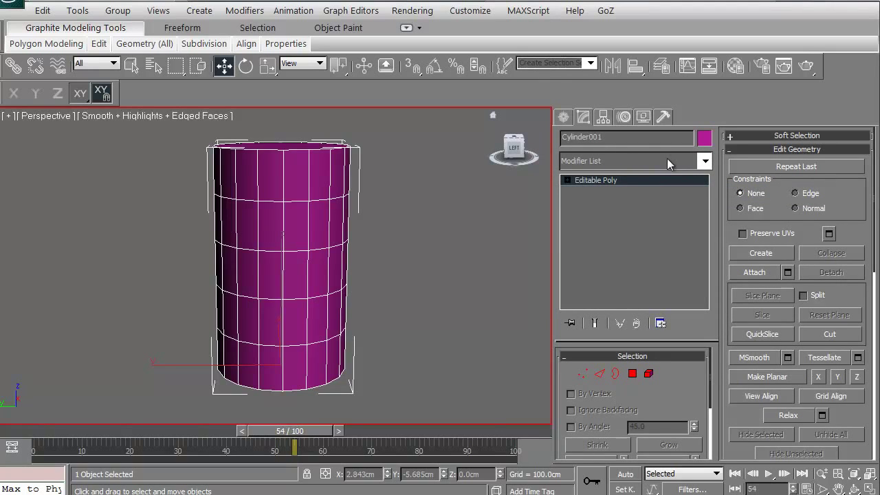
click(706, 161)
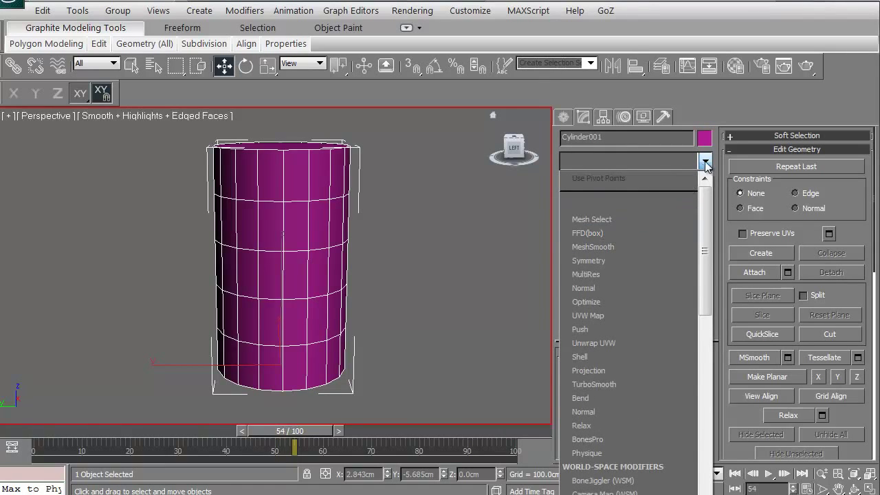
Step: Apply an FFD(box) 4x4x4 modifier and bring up the Set FFD Dimensions dialog
click(591, 235)
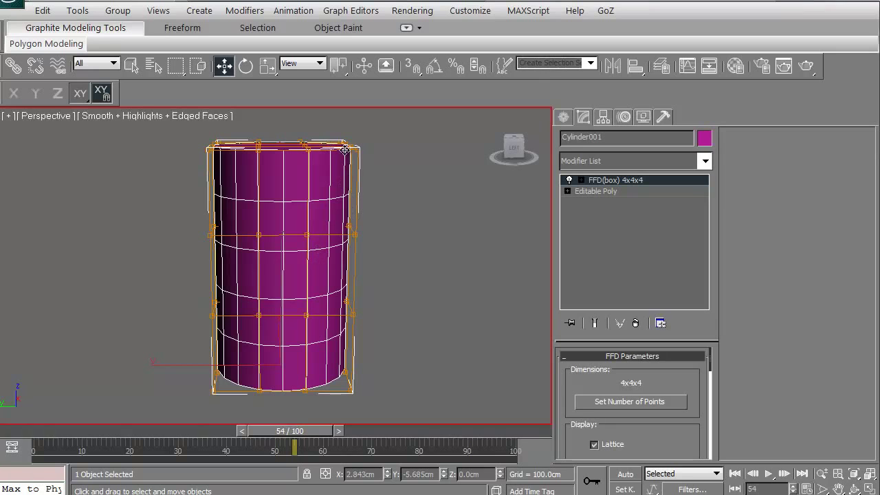
middle_drag(172, 293, 368, 267)
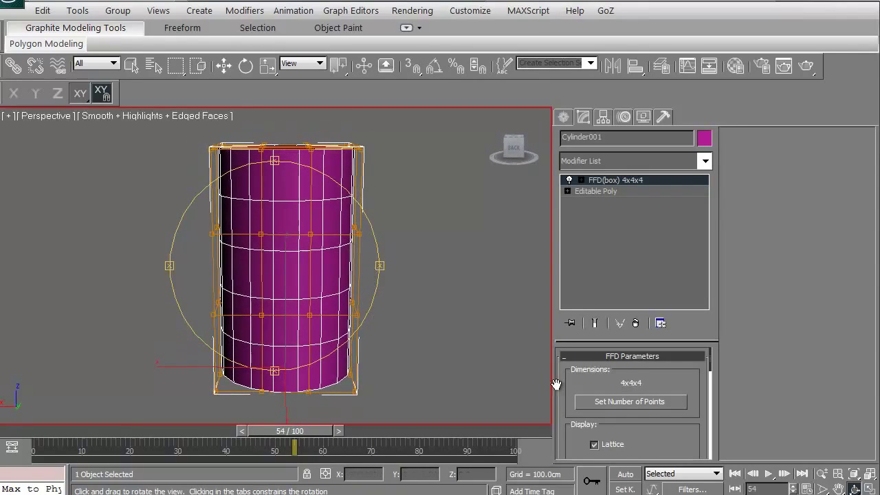
click(640, 404)
drag(418, 202, 511, 190)
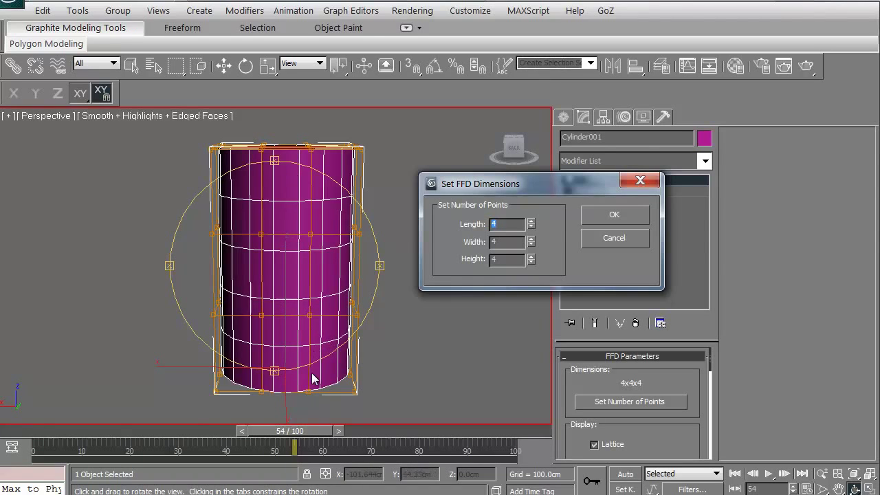
Step: Set the FFD lattice Length and Width to 3 points each
click(506, 259)
click(499, 225)
text(3)
click(498, 242)
text(3)
click(599, 214)
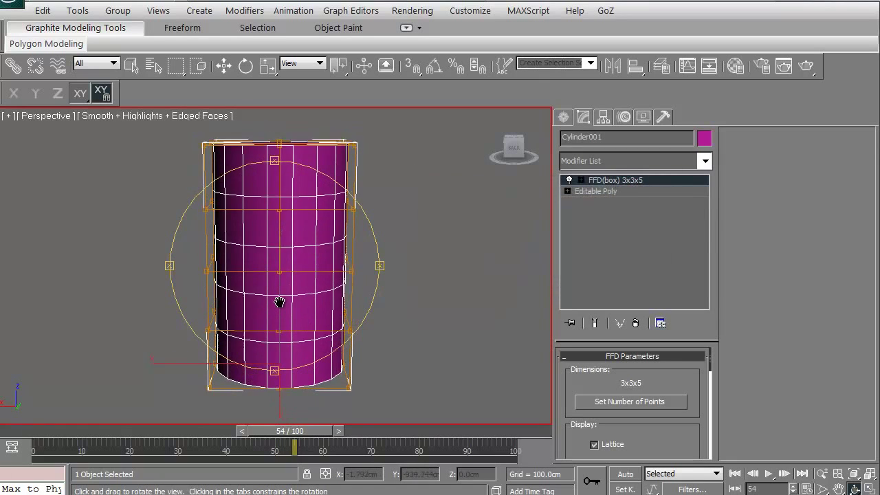
mouse_move(277, 316)
mouse_down()
mouse_move(271, 309)
mouse_move(281, 312)
mouse_up()
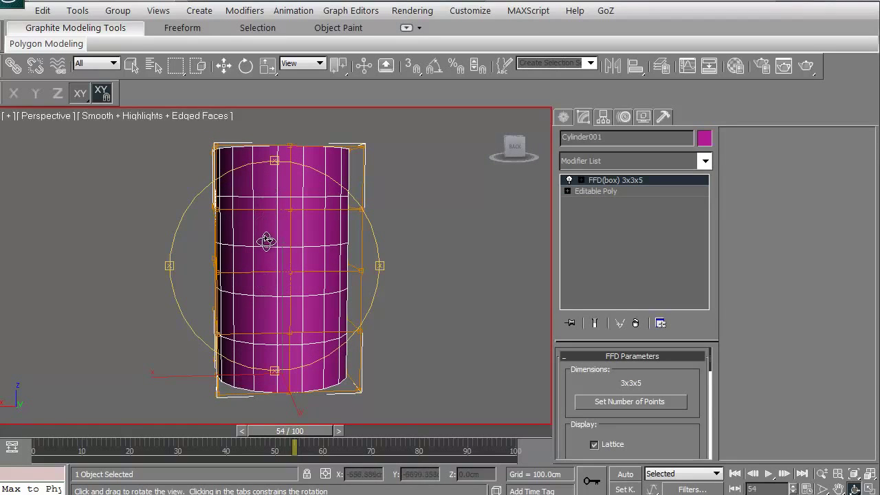
Step: Raise the lattice Height to 6 points for a 3x3x6 FFD
click(617, 402)
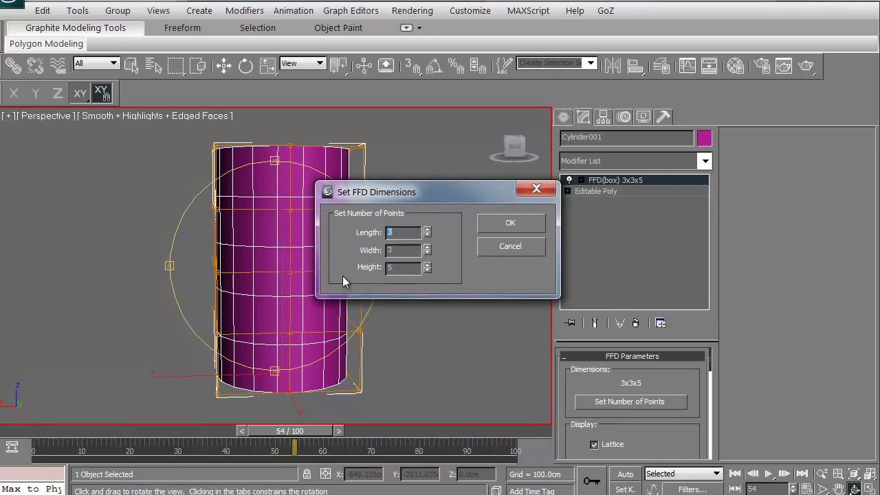
click(426, 264)
click(509, 223)
drag(372, 250, 379, 310)
drag(275, 283, 279, 252)
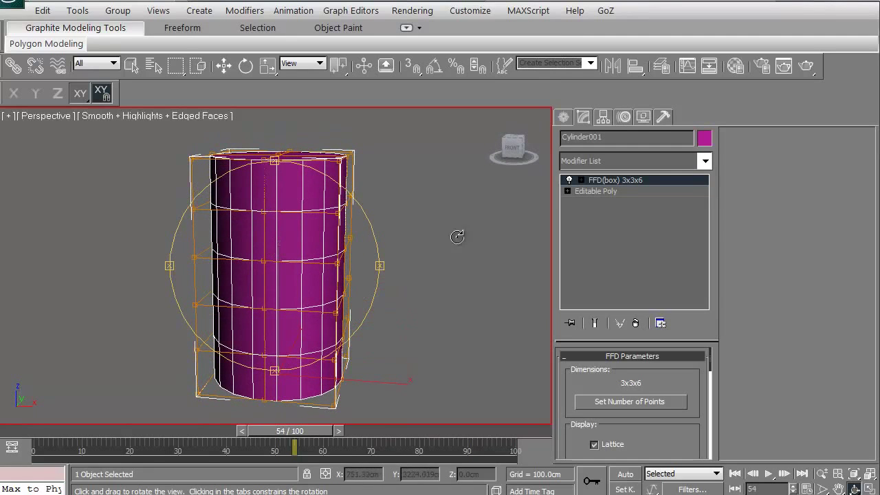
Step: At the Control Points level, select and lock a right-side point and pull it outward
click(581, 180)
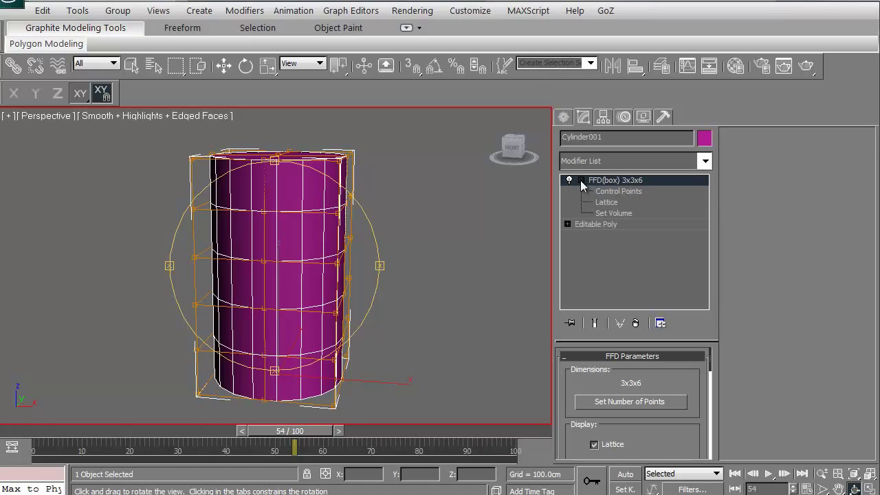
click(615, 192)
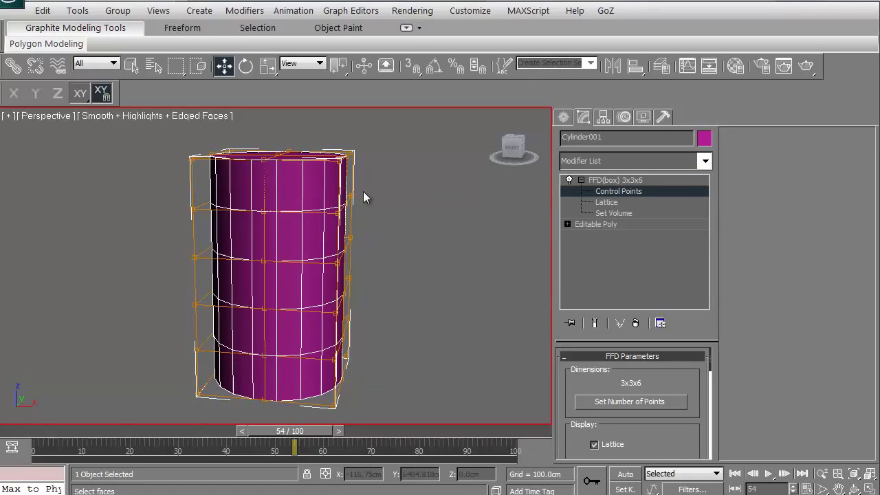
drag(358, 197, 349, 202)
click(307, 473)
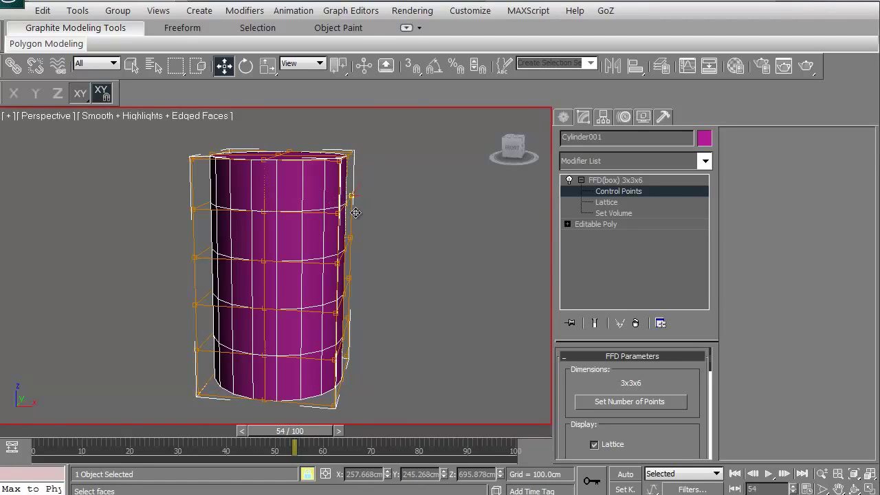
middle_drag(359, 212, 357, 215)
scroll(361, 216, down, 4)
mouse_move(413, 237)
mouse_down()
mouse_move(551, 237)
mouse_move(275, 238)
mouse_move(447, 241)
mouse_move(475, 250)
mouse_move(425, 240)
mouse_up()
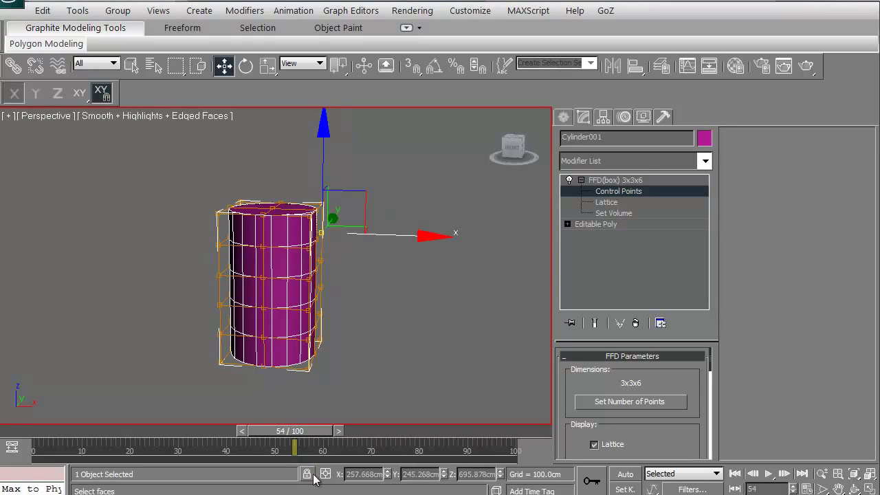
Step: Select the top-right corner points and flare the cylinder's top outward along X
click(351, 284)
drag(336, 184, 306, 229)
drag(412, 214, 422, 216)
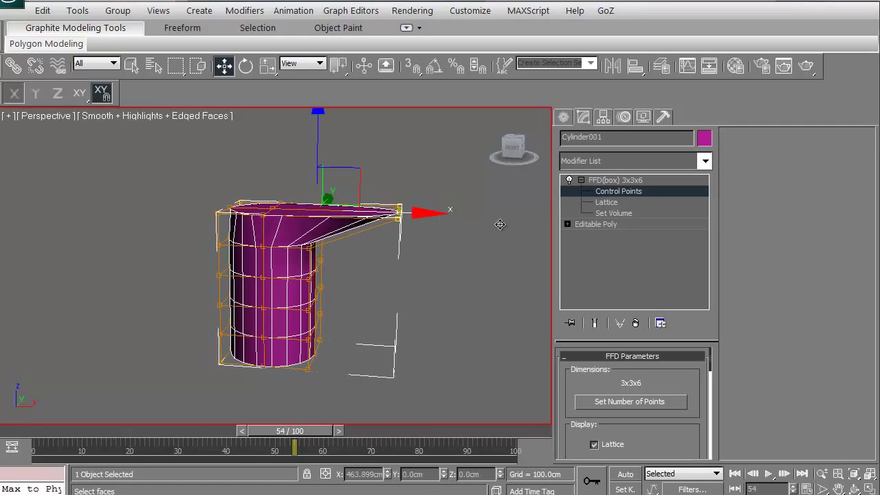
drag(505, 225, 417, 223)
middle_drag(324, 311, 331, 309)
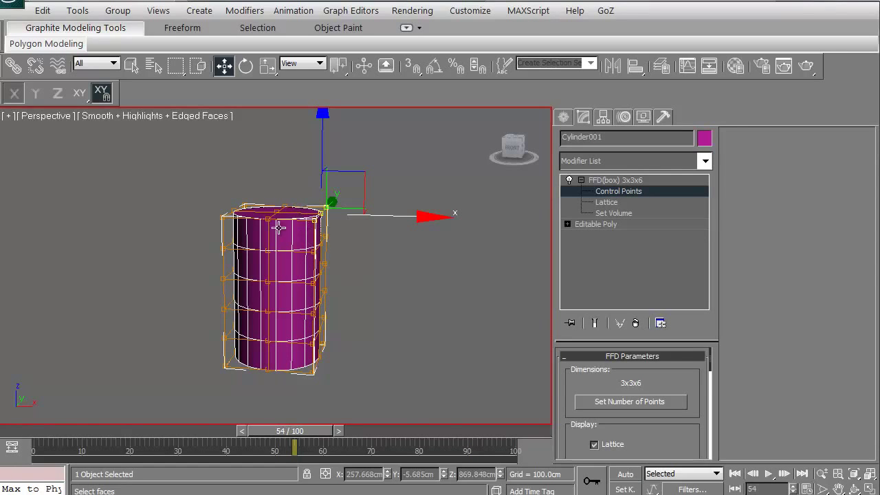
Step: Reduce the lattice to 3x3x4, then try and undo a bulge of the top corner
click(617, 402)
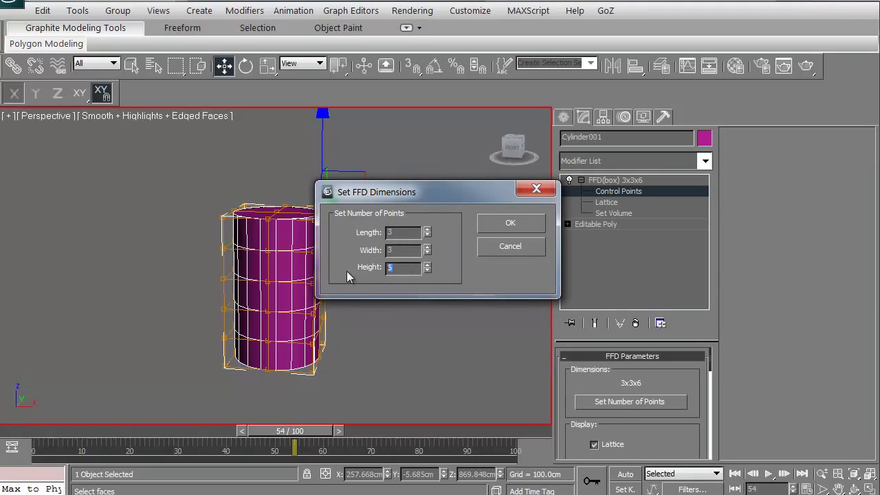
text(4)
click(509, 222)
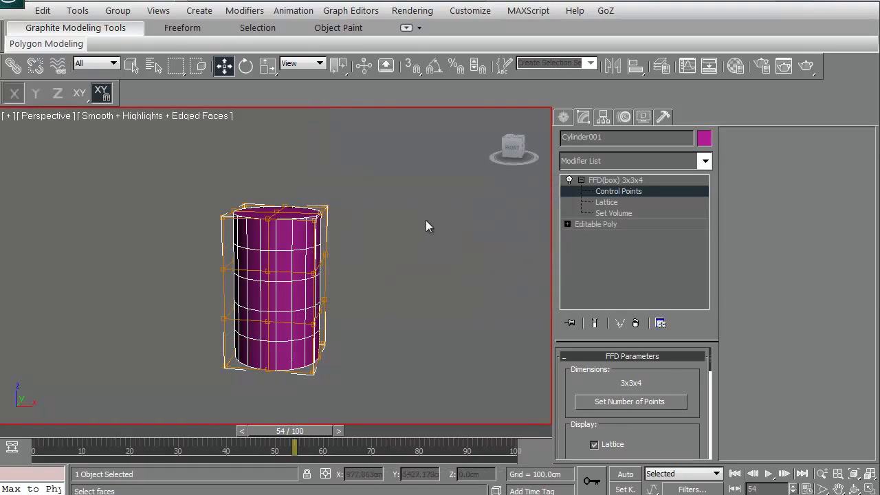
drag(311, 238, 312, 240)
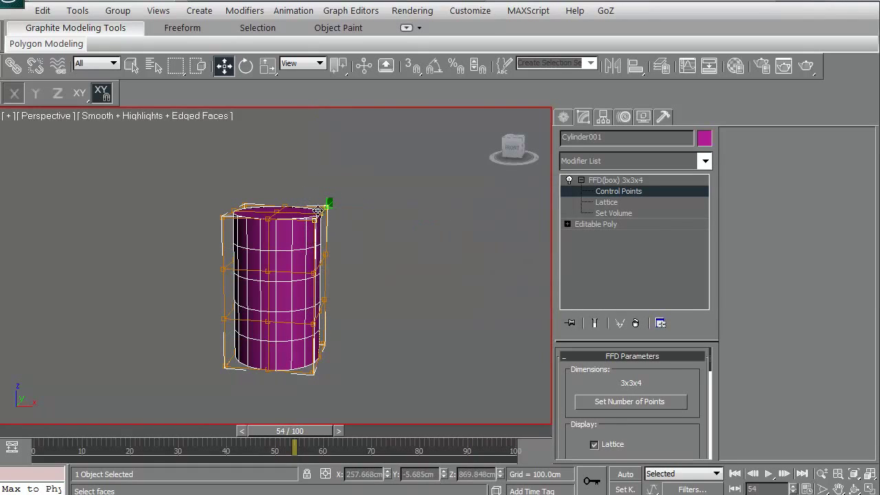
drag(422, 216, 462, 216)
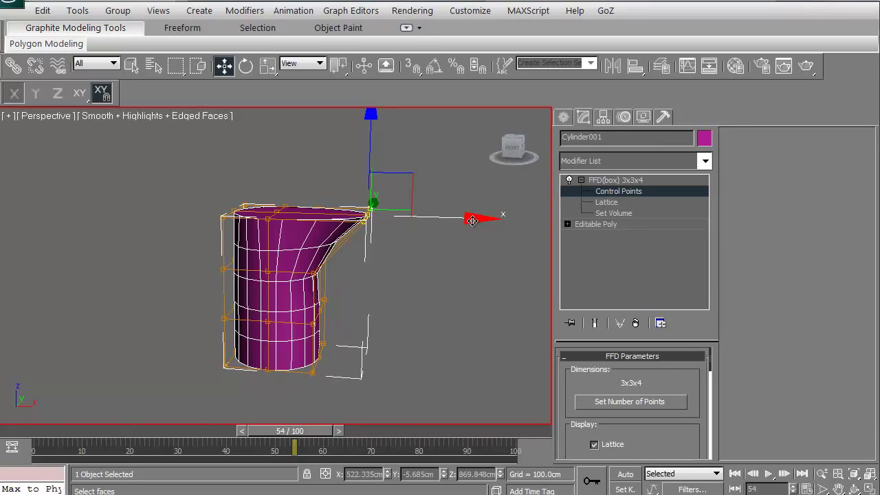
key(ctrl+z)
click(634, 402)
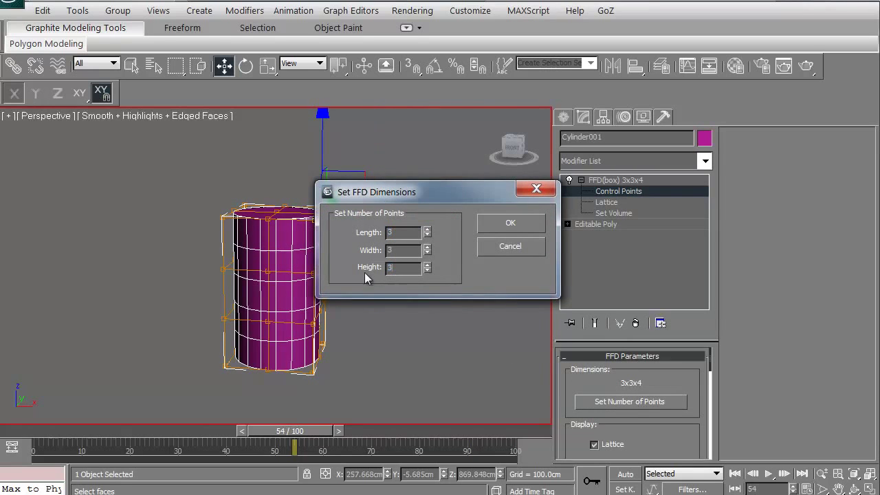
Step: Apply a 3x3x3 lattice, test flaring a top-right corner along X, then undo it
click(510, 223)
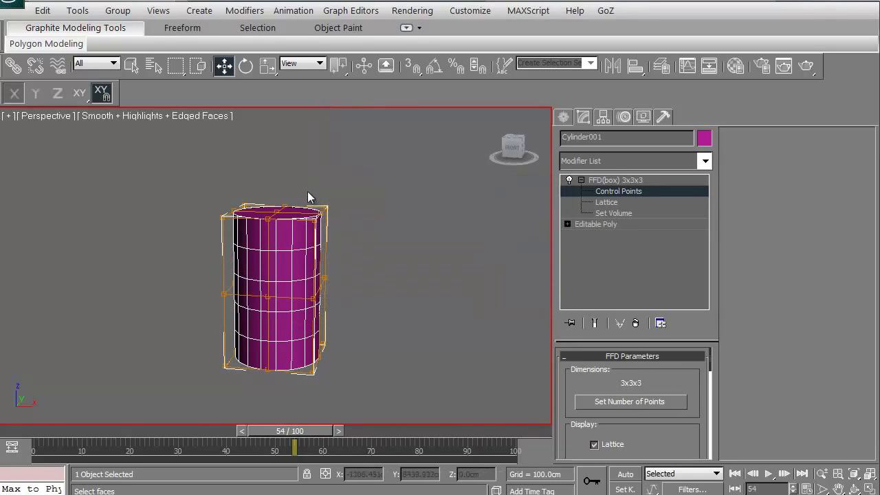
drag(307, 199, 351, 239)
drag(422, 216, 508, 223)
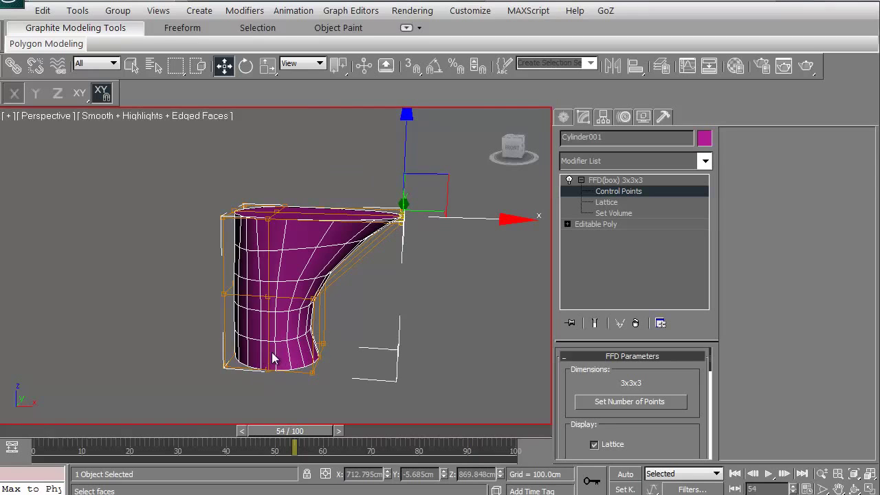
middle_drag(274, 313, 255, 314)
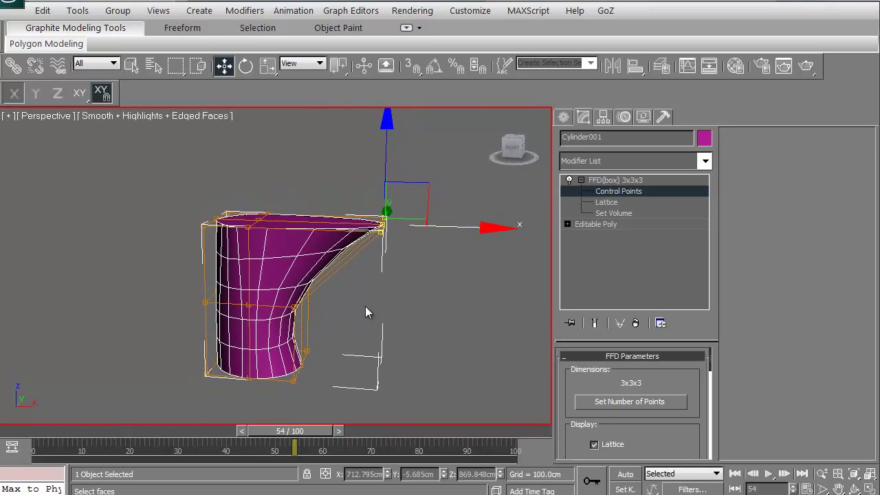
mouse_move(367, 306)
middle_down()
mouse_move(357, 313)
mouse_move(355, 297)
middle_up()
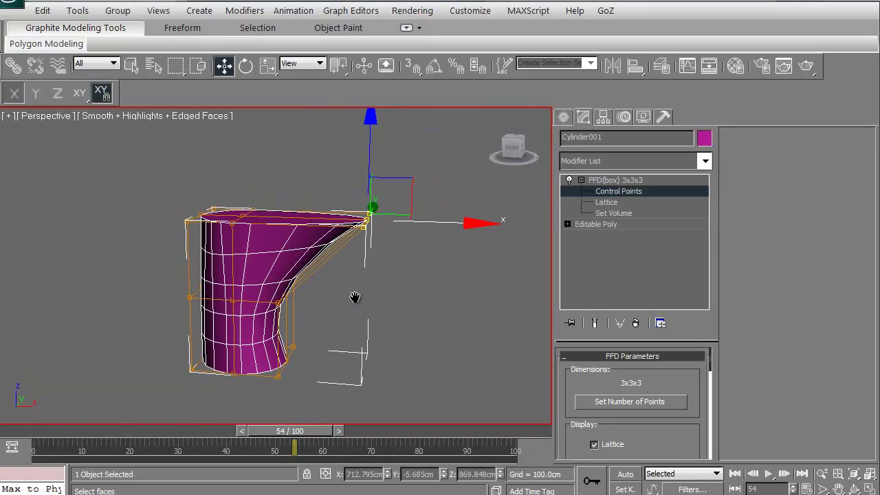
key(ctrl+z)
key(ctrl+z)
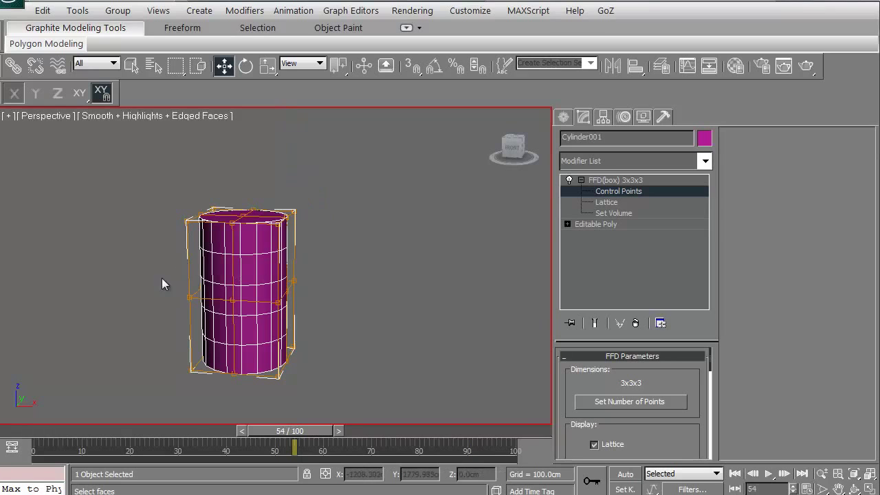
middle_drag(162, 277, 222, 248)
middle_drag(273, 316, 228, 324)
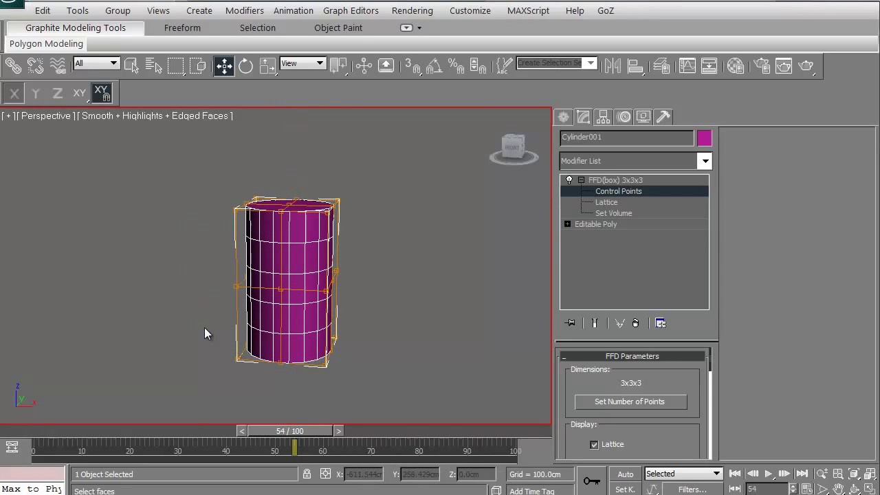
Step: Switch to four viewports and frame the whole cylinder in the Left and Front views
key(alt+w)
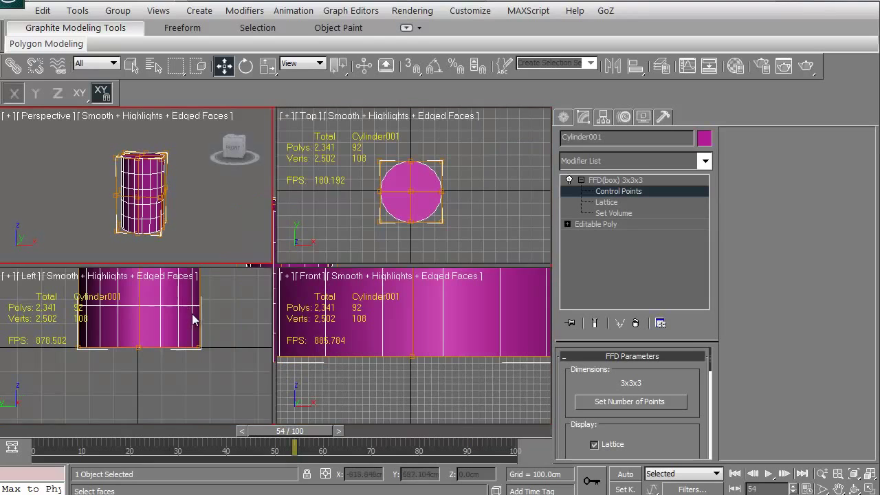
middle_drag(96, 323, 148, 359)
scroll(256, 361, up, 3)
scroll(386, 393, down, 5)
middle_drag(386, 393, 386, 348)
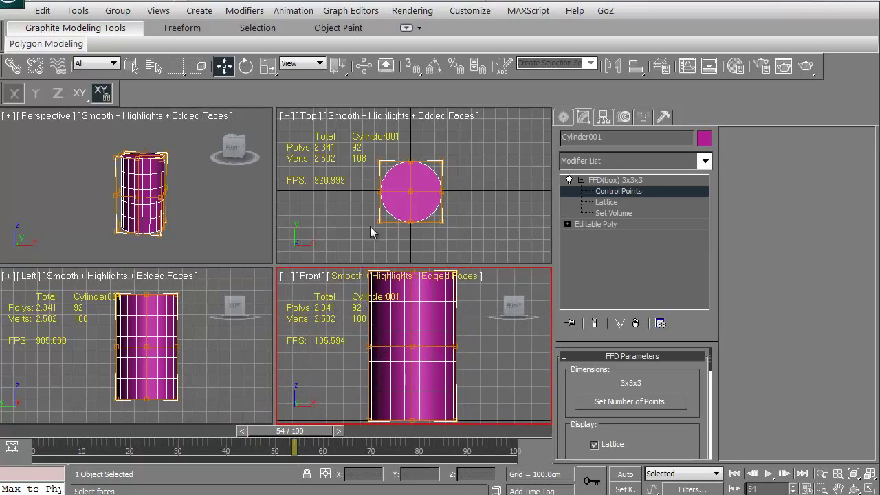
Step: Set the lattice back to 3x3x6 points and make the Left viewport active
click(617, 402)
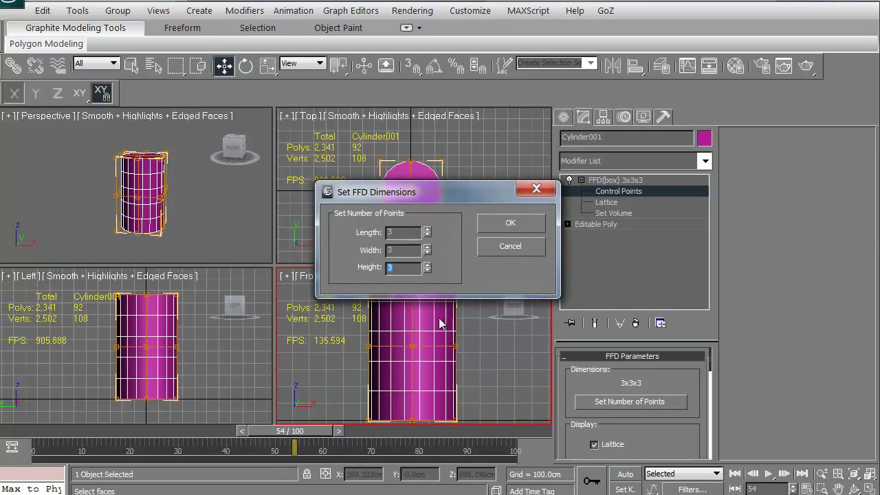
click(512, 227)
click(184, 332)
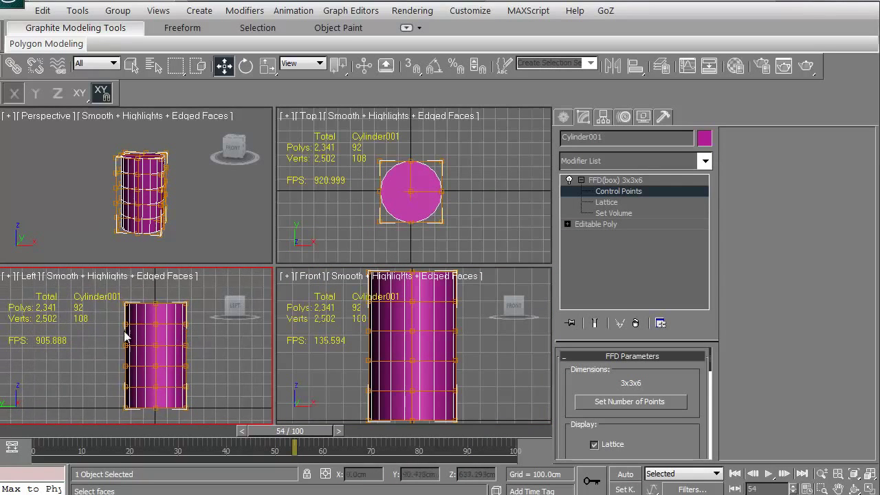
drag(96, 294, 170, 339)
Step: Select the upper FFD control points and rotate and move them to start bending the top
drag(221, 354, 221, 354)
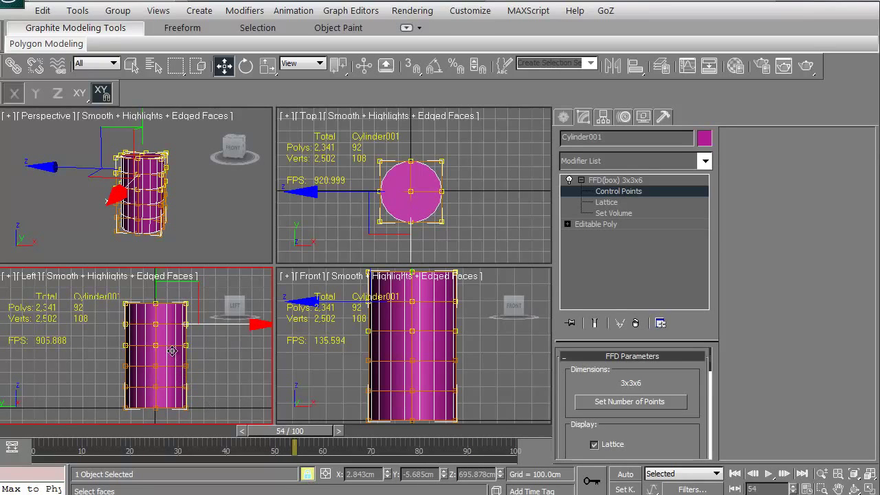
click(245, 66)
middle_drag(146, 315, 147, 323)
scroll(147, 324, down, 2)
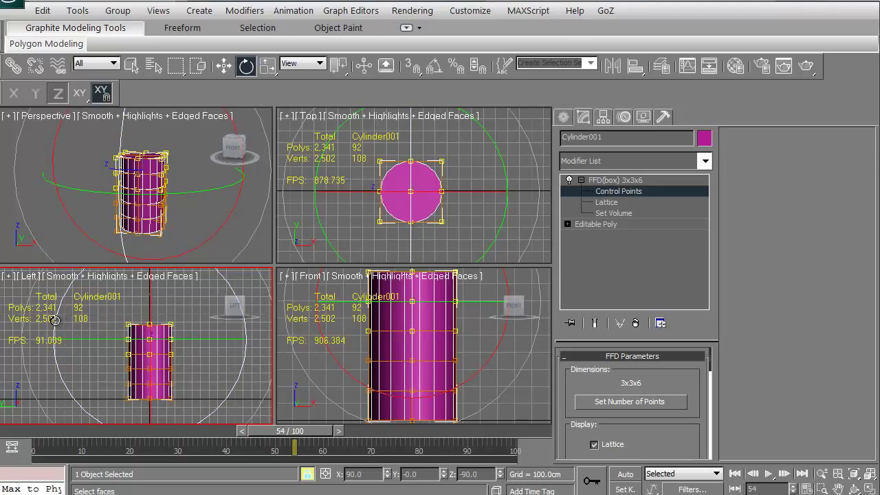
drag(55, 321, 66, 355)
click(223, 66)
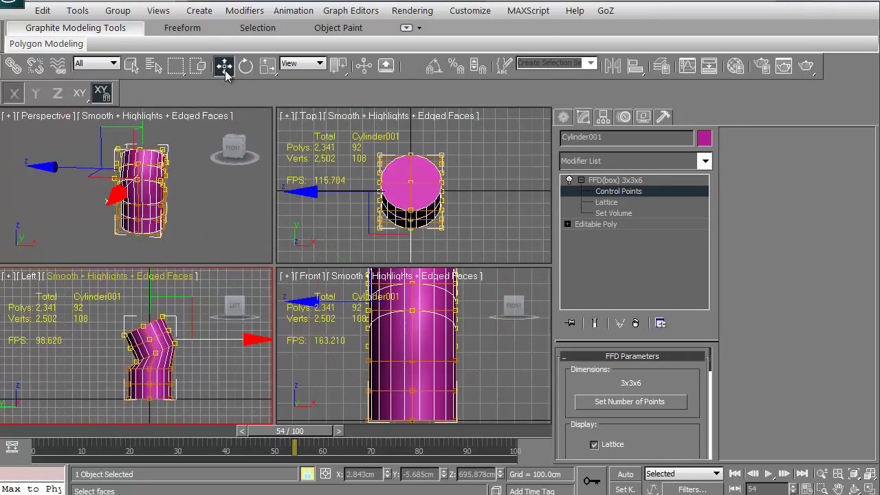
mouse_move(151, 337)
mouse_down()
mouse_move(159, 313)
mouse_move(153, 341)
mouse_move(148, 334)
mouse_up()
click(80, 93)
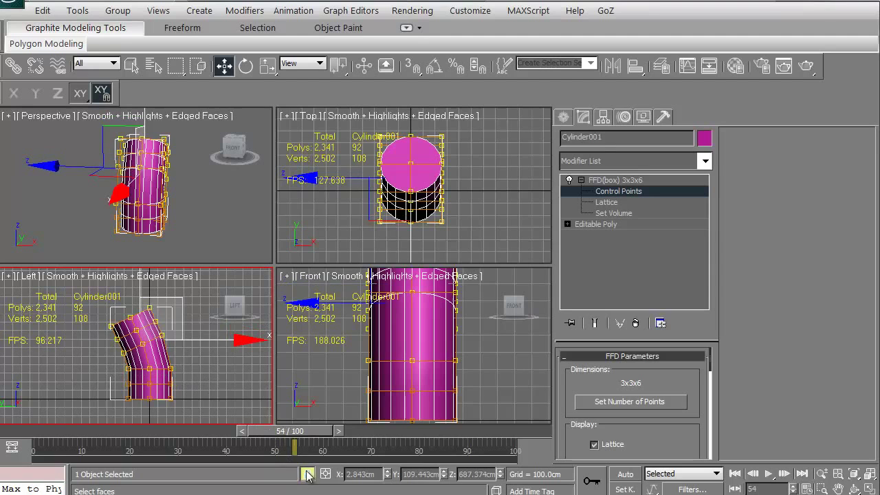
Step: Rotate and shift the top points further to sharpen and smooth the arc
click(245, 66)
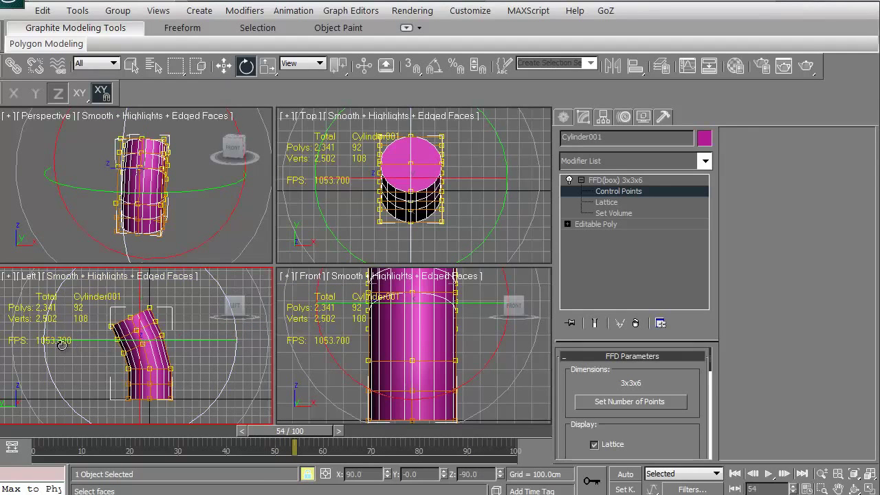
drag(46, 359, 165, 161)
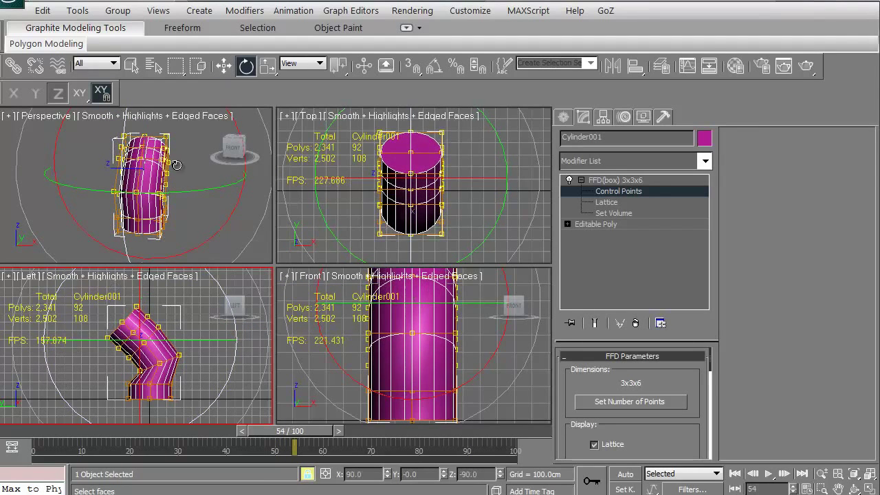
click(224, 66)
drag(159, 335, 151, 311)
Step: Select the top FFD(box) control points in the Left view, lock them, and shift them left
click(156, 167)
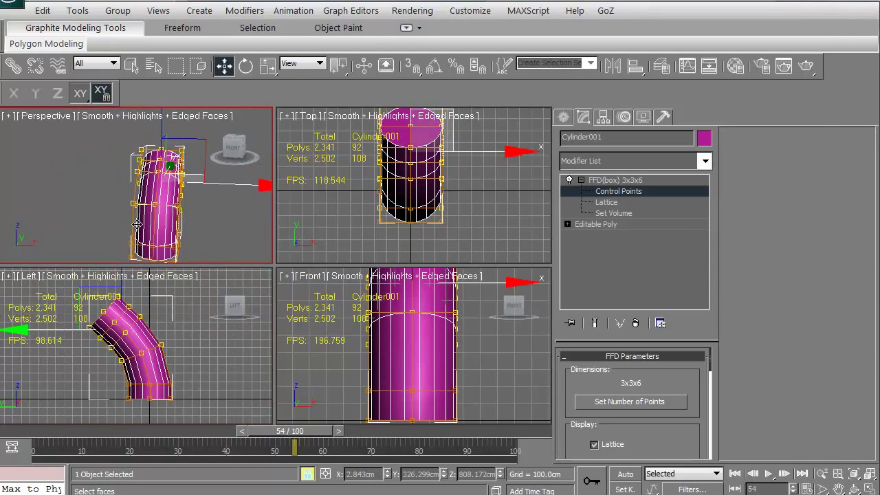
drag(83, 327, 182, 350)
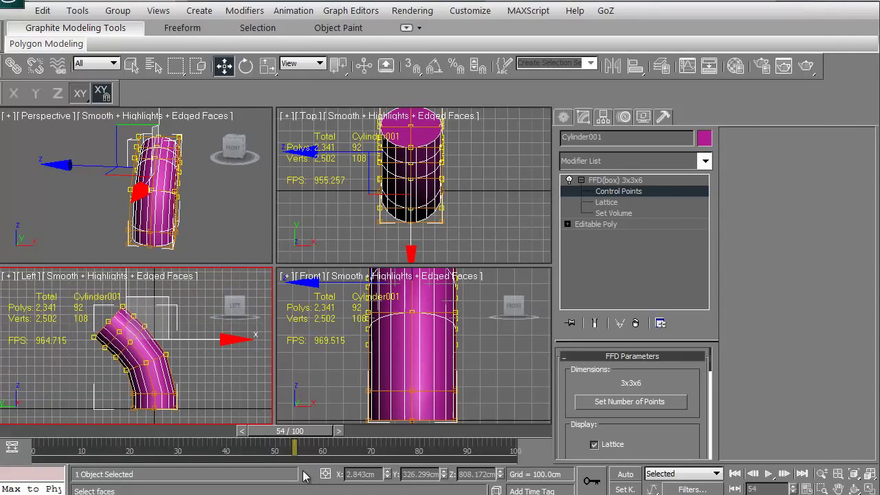
click(103, 320)
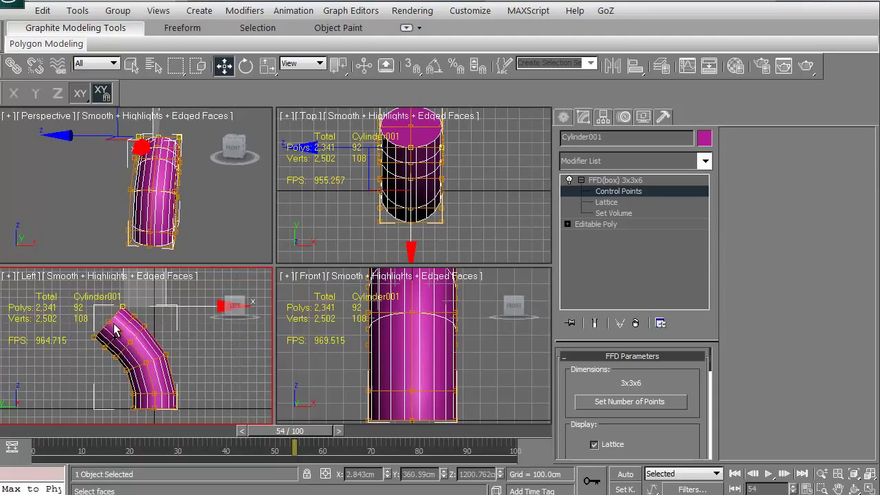
click(113, 329)
click(104, 324)
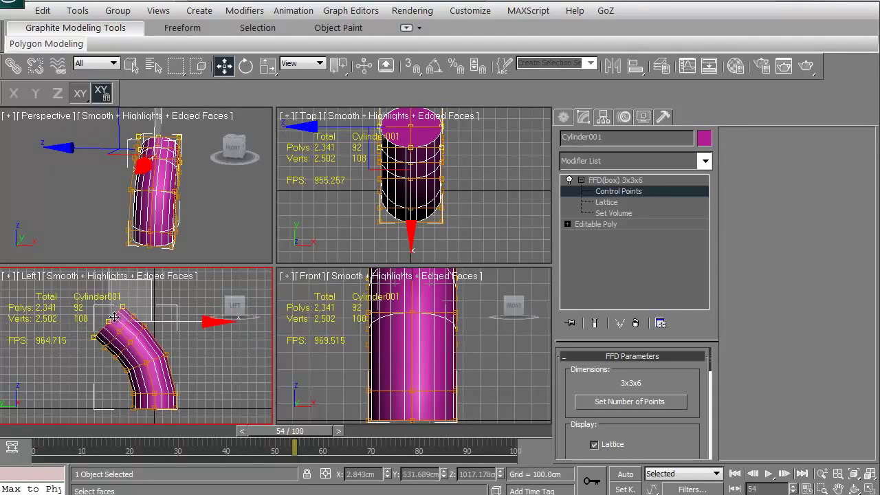
click(307, 474)
drag(210, 296, 38, 349)
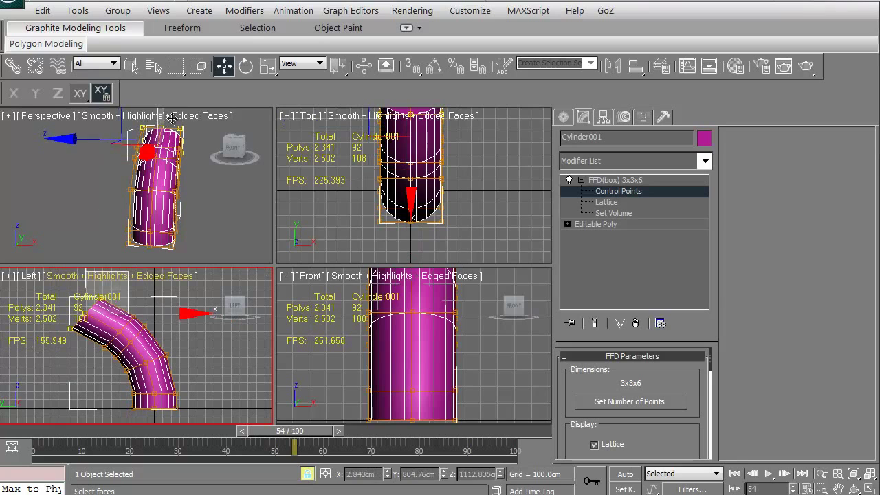
Step: Rotate the locked top points to bend the cylinder further over into an elbow
click(243, 68)
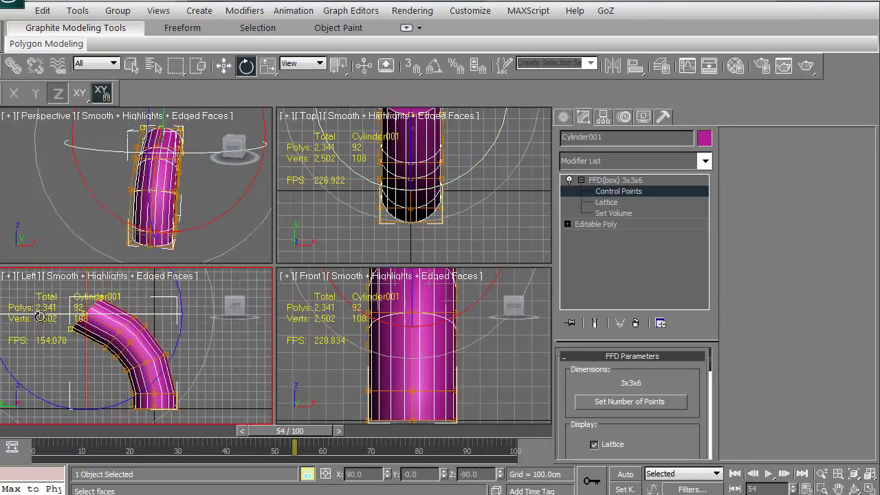
drag(24, 388, 69, 418)
scroll(155, 386, down, 3)
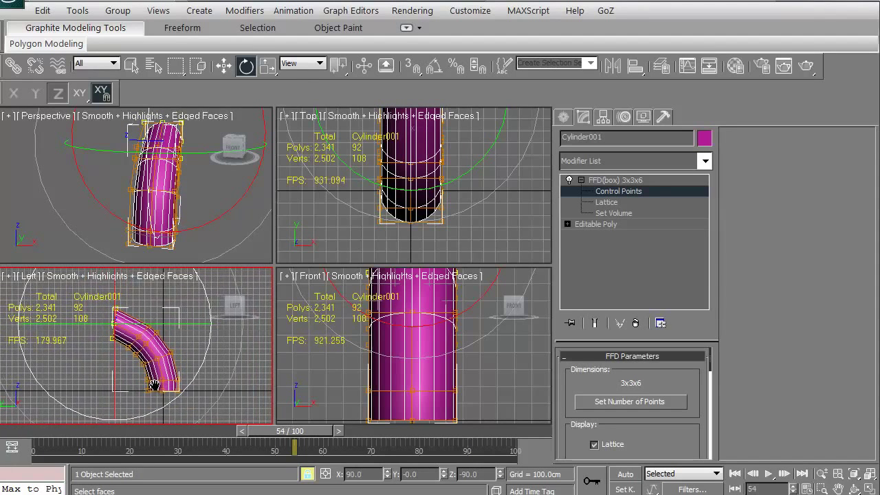
middle_drag(132, 345, 125, 341)
middle_drag(153, 204, 141, 224)
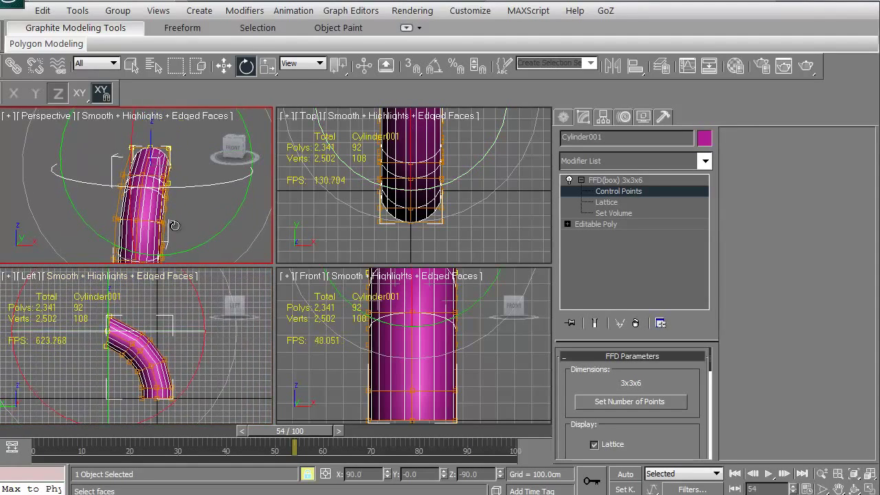
scroll(381, 185, down, 2)
middle_drag(381, 185, 375, 224)
alt+middle_drag(152, 224, 137, 204)
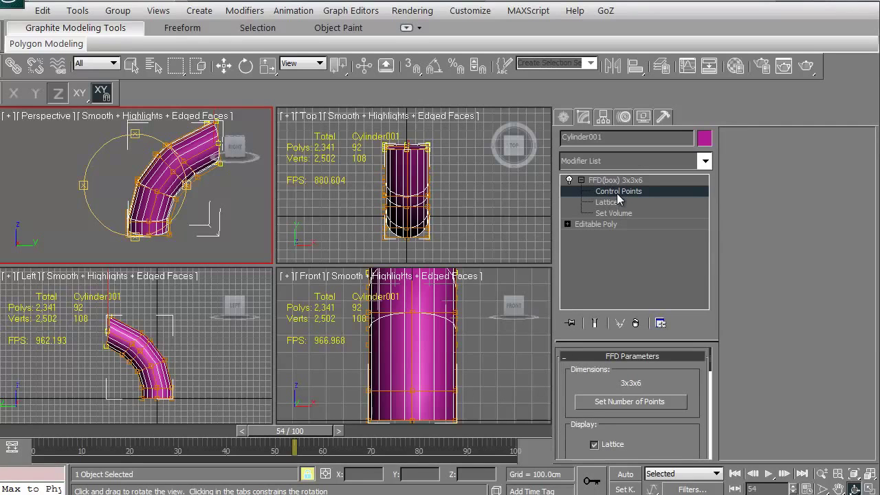
Step: Marquee the upper lattice points in the Left view, lock them, and move them up-left
click(86, 351)
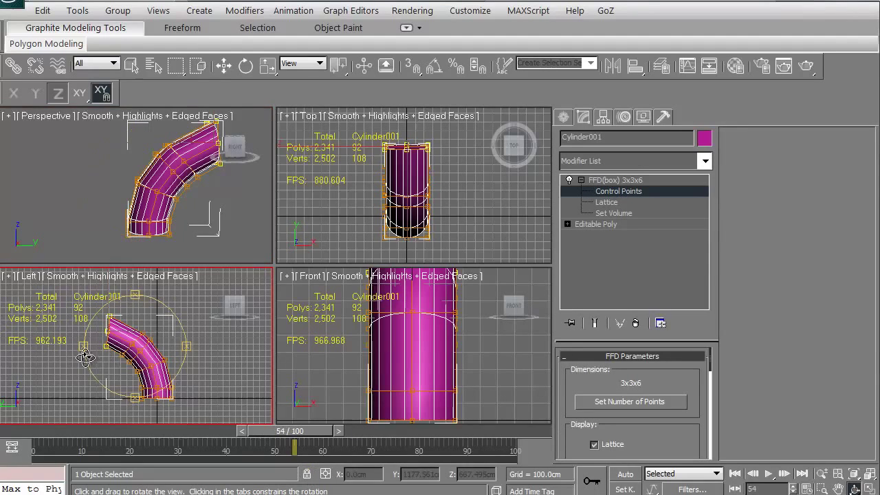
click(223, 67)
scroll(137, 323, up, 3)
middle_drag(138, 323, 132, 306)
drag(88, 284, 194, 357)
click(155, 383)
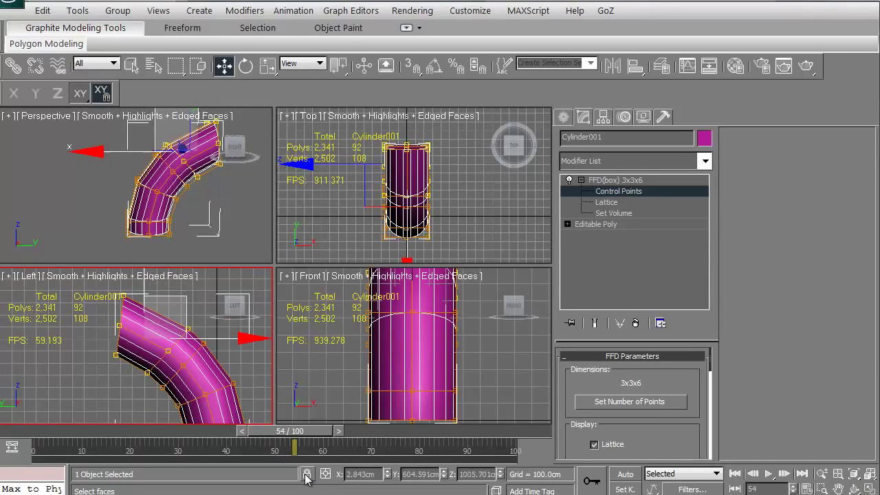
click(307, 475)
drag(138, 337, 95, 325)
Step: Rotate the upper control points to re-curve the cylinder into a longer arc
click(245, 65)
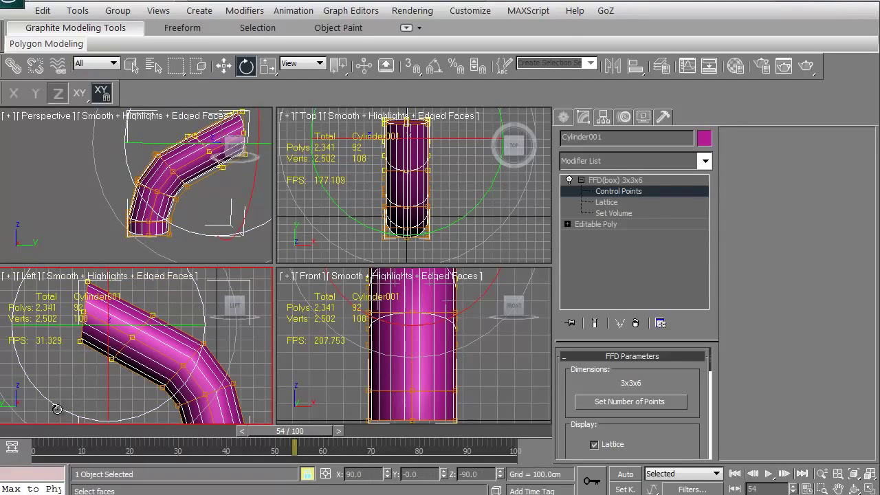
drag(57, 408, 144, 384)
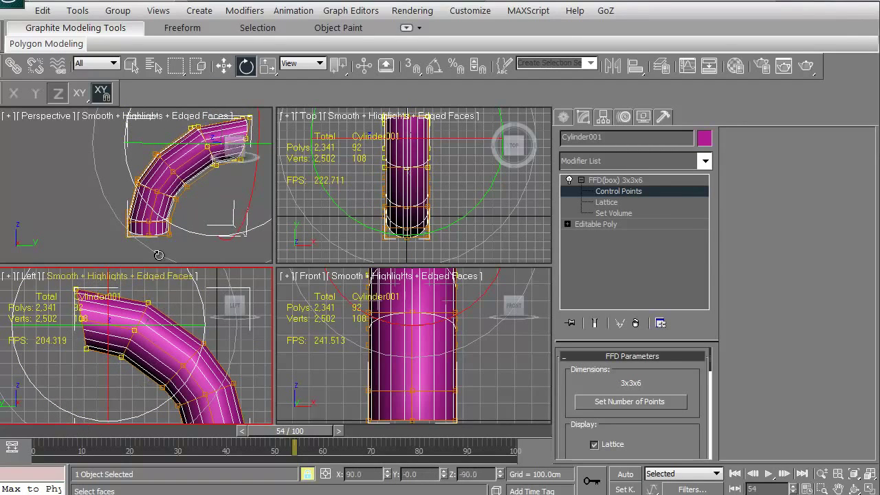
alt+middle_drag(158, 255, 142, 172)
Step: Select the top control points in the Top view and twist them around Z
middle_drag(304, 205, 333, 195)
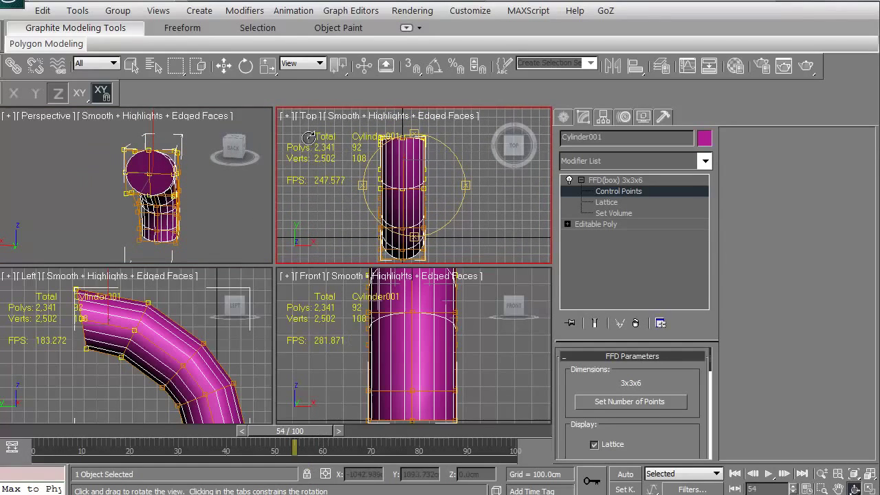
key(w)
middle_drag(332, 165, 314, 158)
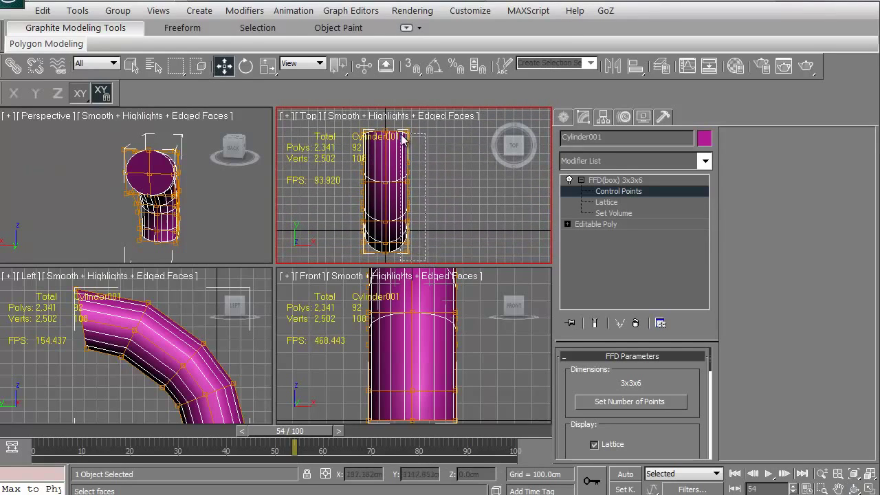
drag(402, 134, 399, 117)
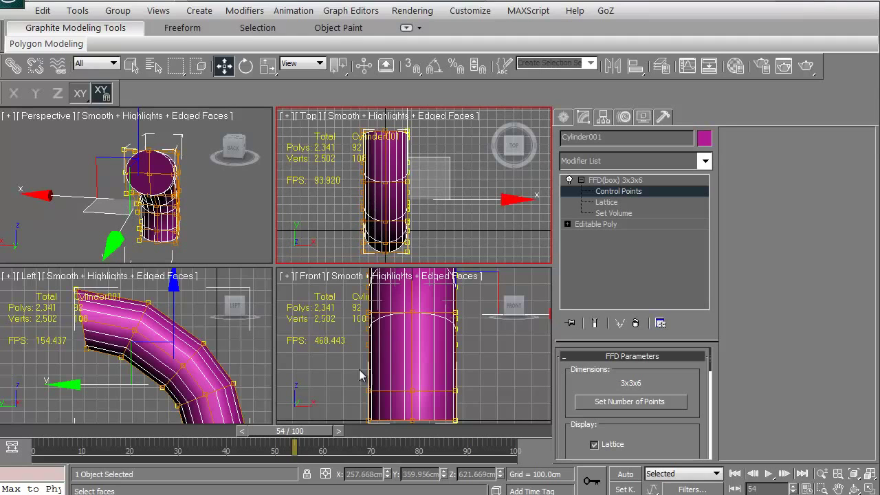
middle_drag(369, 236, 337, 164)
key(e)
drag(460, 161, 447, 178)
Step: Move the top points along X to widen the end, then maximize the Perspective view
key(w)
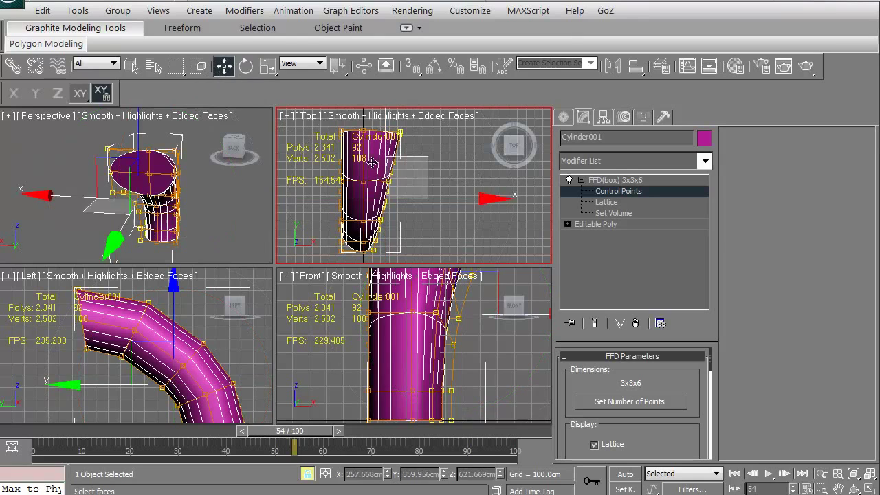
drag(486, 201, 524, 200)
alt+middle_drag(185, 207, 407, 277)
key(alt+w)
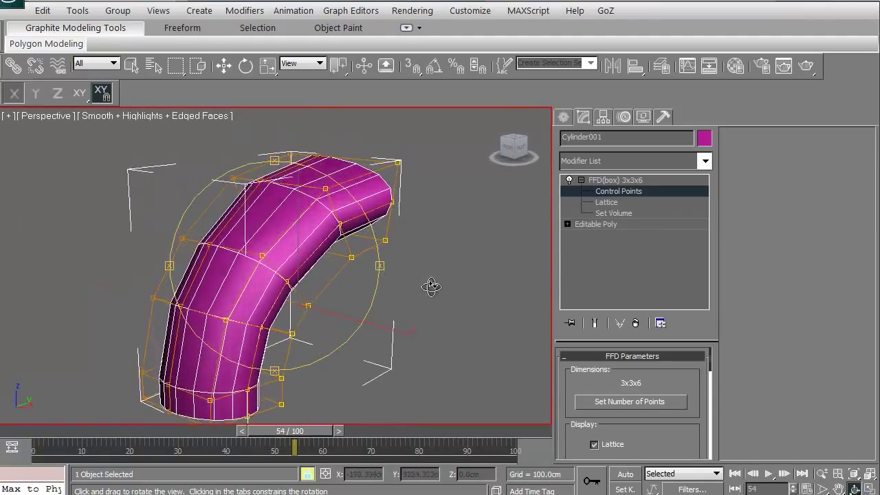
Step: Orbit the Perspective view to see the bent tube and select its top lattice points
drag(431, 286, 245, 248)
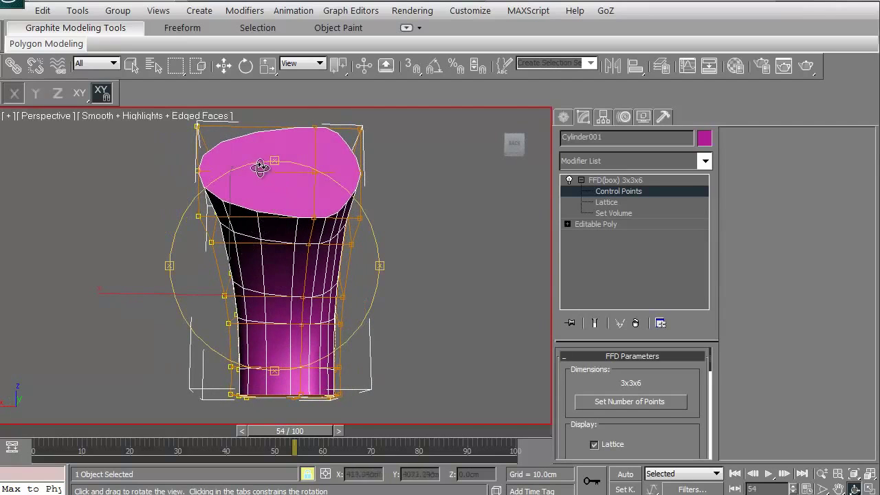
middle_drag(235, 257, 234, 248)
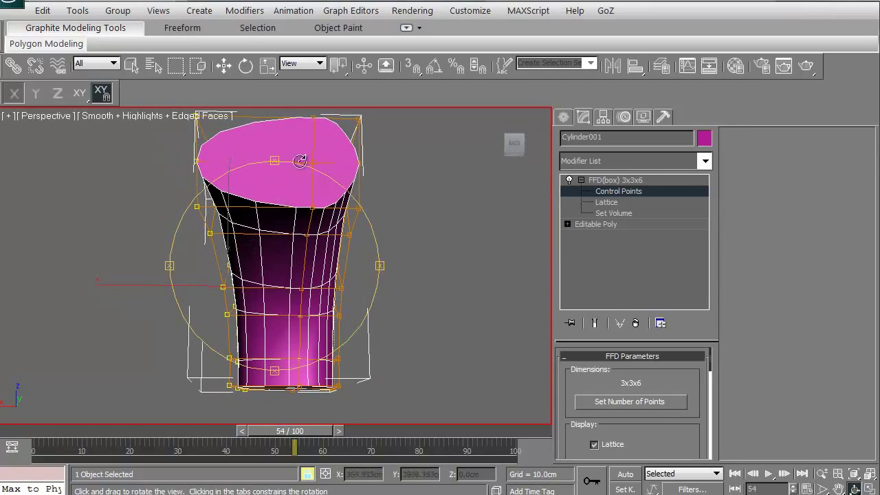
drag(297, 325, 205, 299)
drag(291, 287, 241, 199)
click(224, 66)
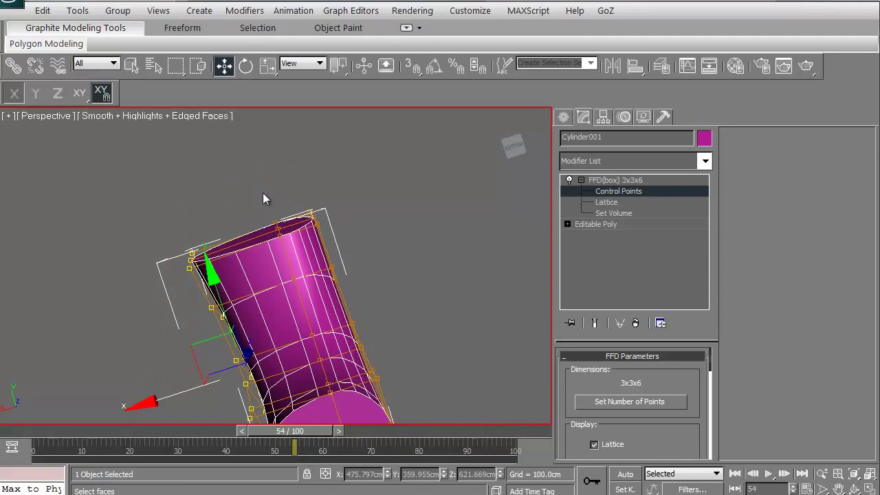
drag(323, 241, 330, 241)
Step: Move the top points down, up along Y and right to stretch out a flattened head
drag(289, 206, 314, 254)
drag(262, 159, 254, 135)
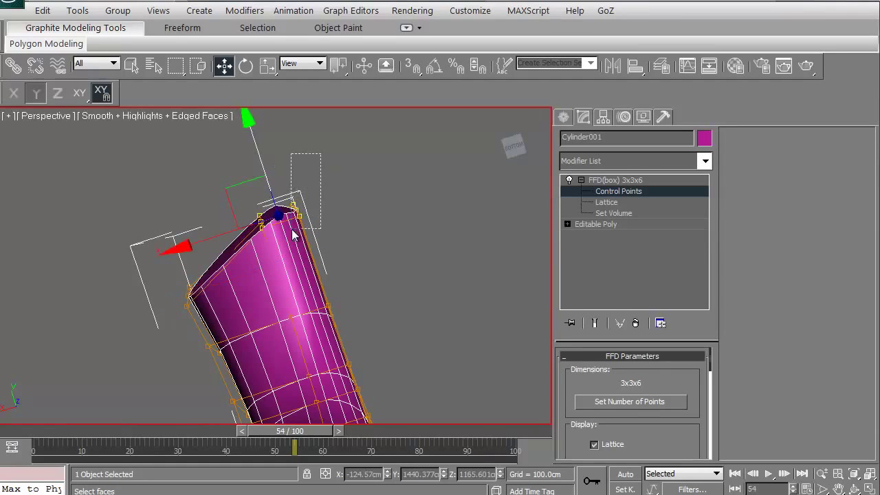
drag(290, 234, 269, 160)
drag(265, 118, 251, 99)
middle_drag(251, 98, 196, 309)
Step: Convert the bent tube to an Editable Poly via the quad menu
alt+middle_drag(243, 247, 251, 249)
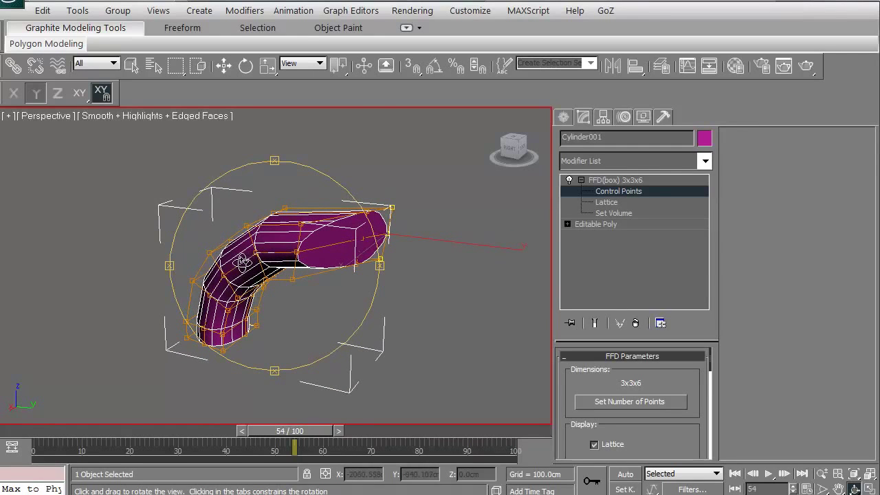
key(w)
right_click(257, 253)
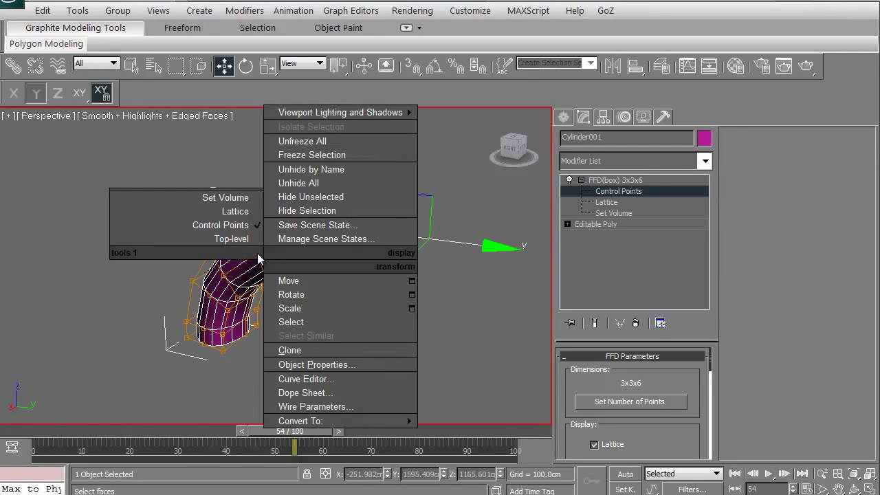
mouse_move(286, 422)
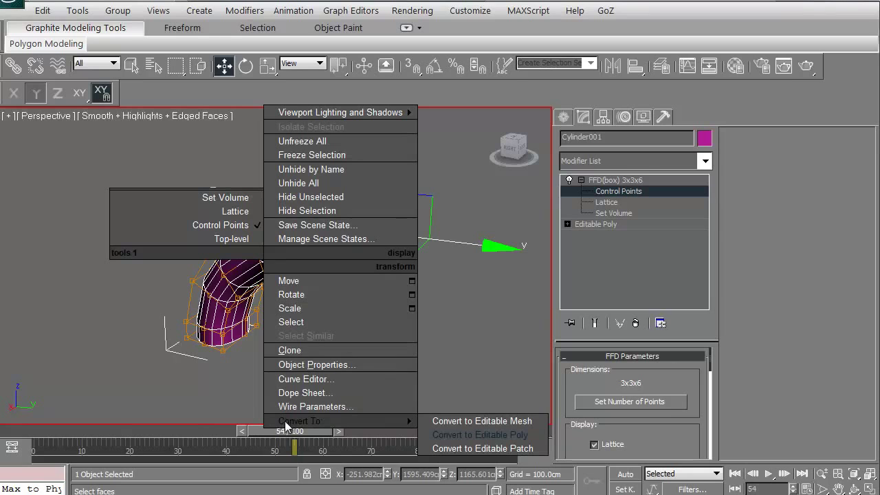
click(444, 434)
Step: Orbit around the converted tube and delete it from the scene
middle_drag(326, 296, 314, 301)
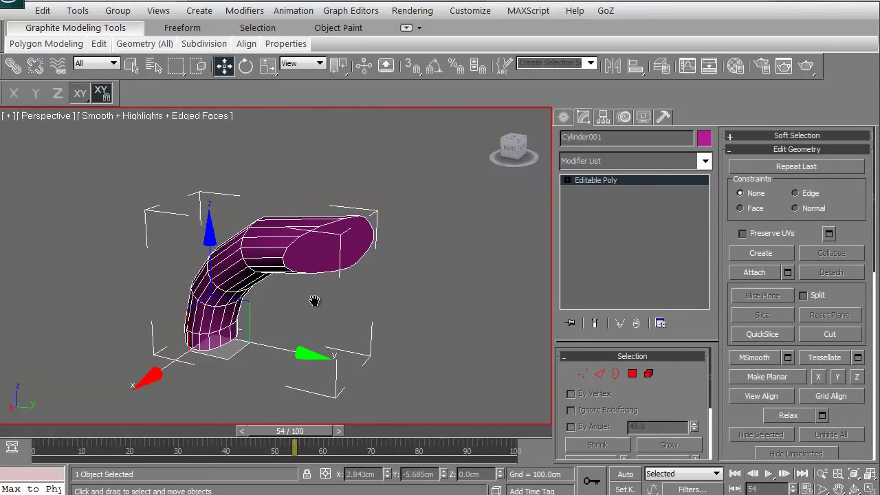
key(ctrl+r)
drag(273, 318, 223, 301)
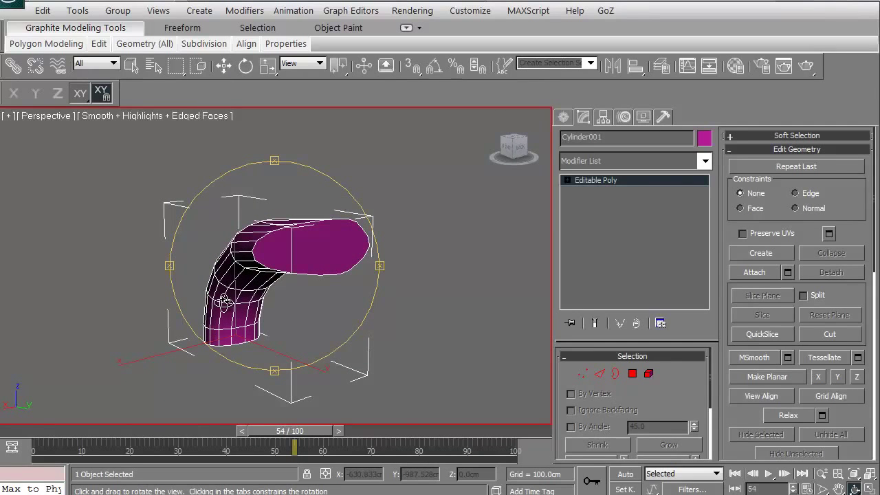
click(224, 66)
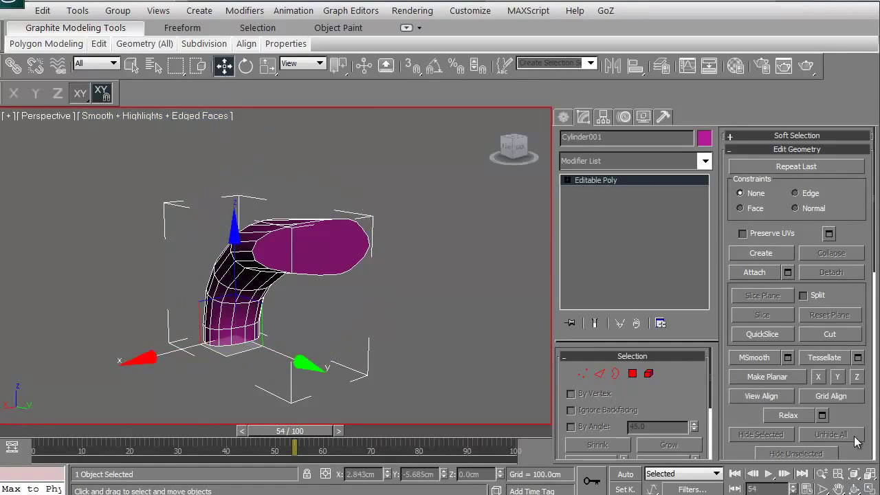
key(Delete)
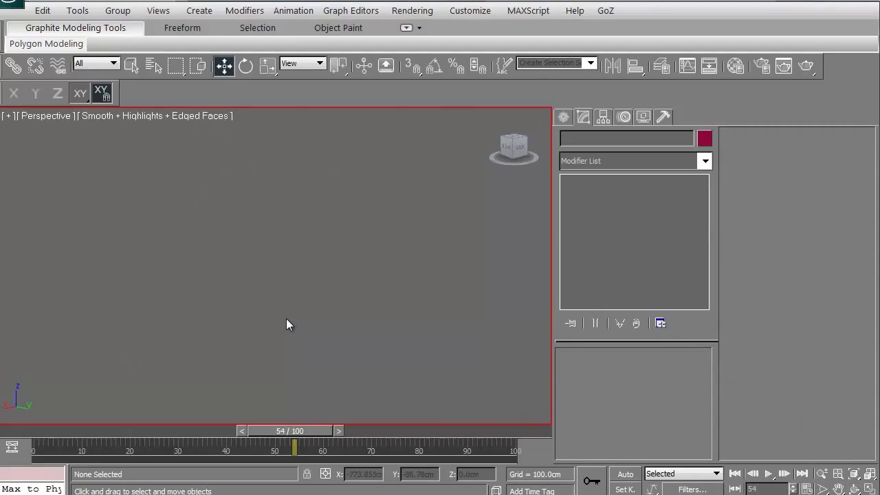
Step: Select the shark, switch to the Left view zoomed on its head, and enter Polygon mode
click(260, 274)
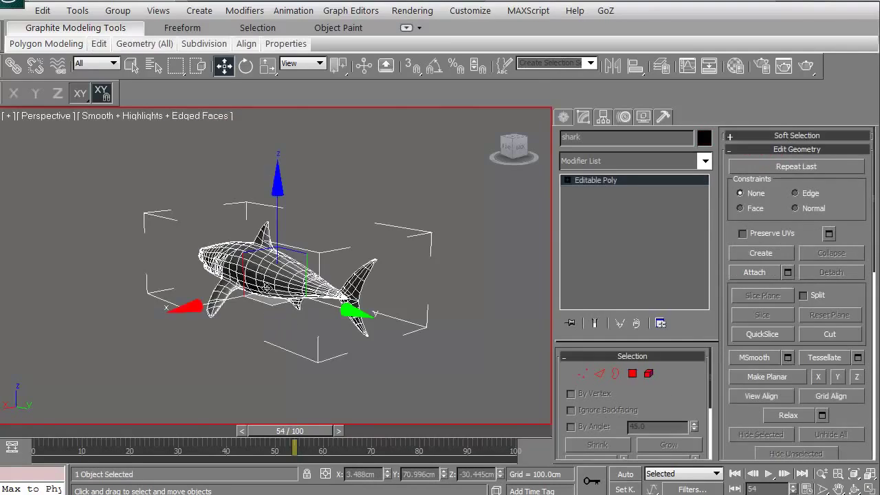
scroll(267, 287, up, 5)
key(ctrl+r)
drag(263, 273, 278, 328)
key(l)
scroll(212, 295, down, 4)
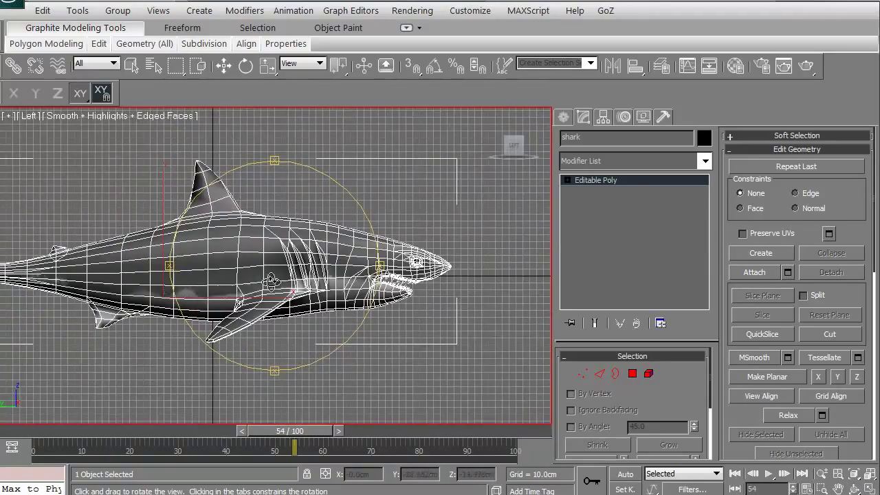
scroll(227, 289, up, 4)
middle_drag(253, 277, 240, 278)
click(633, 373)
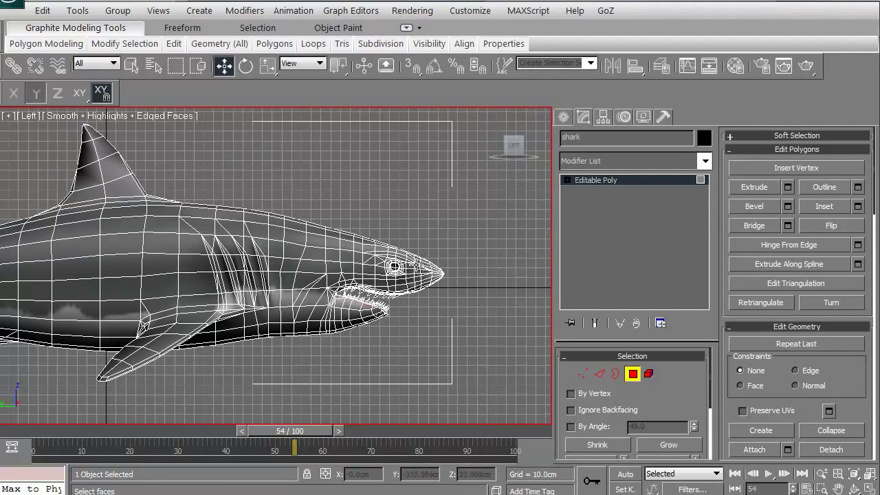
Step: Select the shark's head vertices in Vertex mode and add an FFD(box) modifier
click(583, 374)
drag(512, 383, 289, 197)
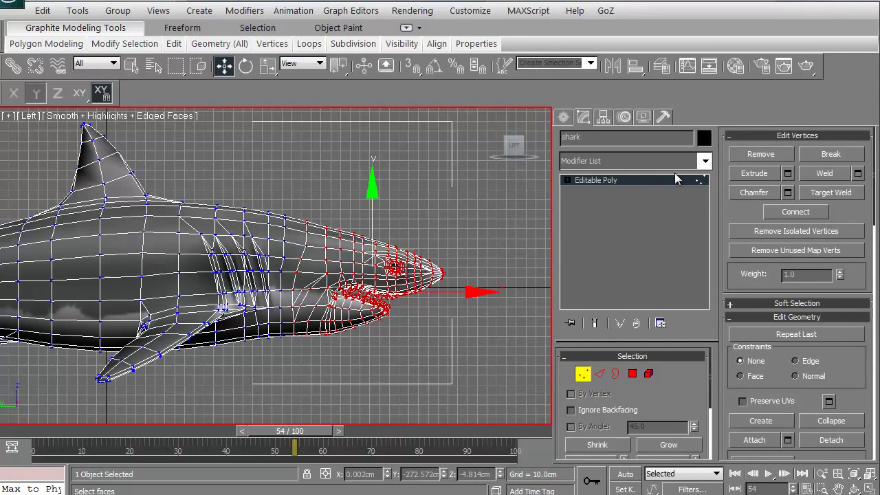
click(704, 161)
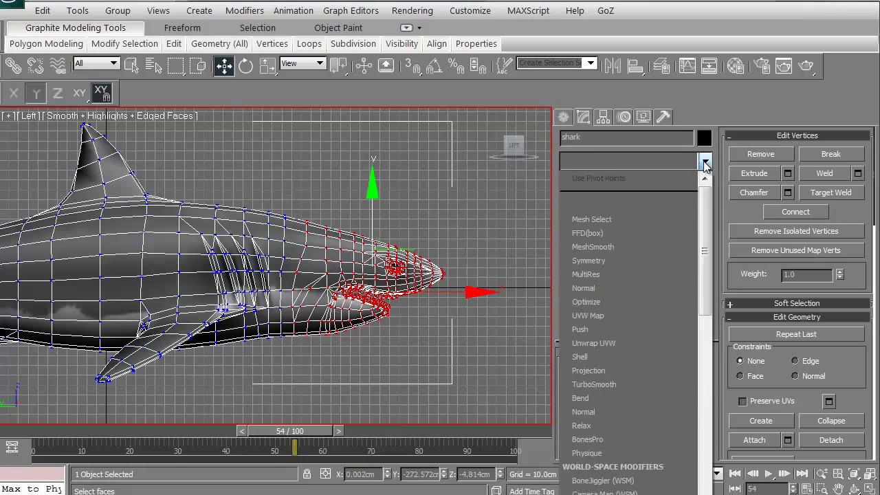
click(634, 233)
Step: Set the FFD(box) lattice's number of points to 2x2x2
scroll(254, 346, up, 3)
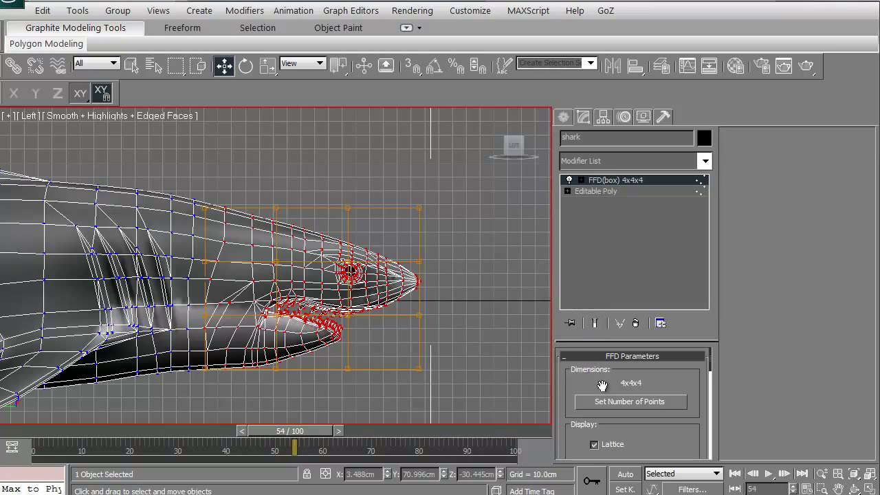
click(614, 404)
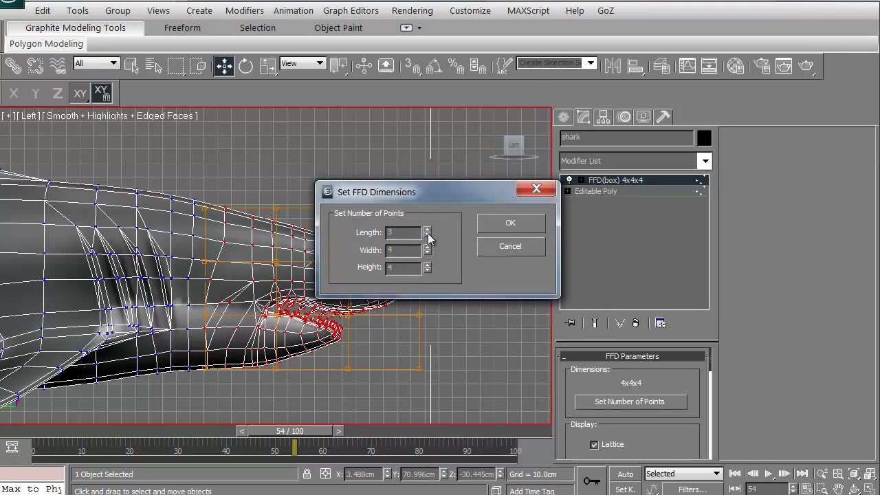
double_click(429, 253)
double_click(426, 270)
click(483, 229)
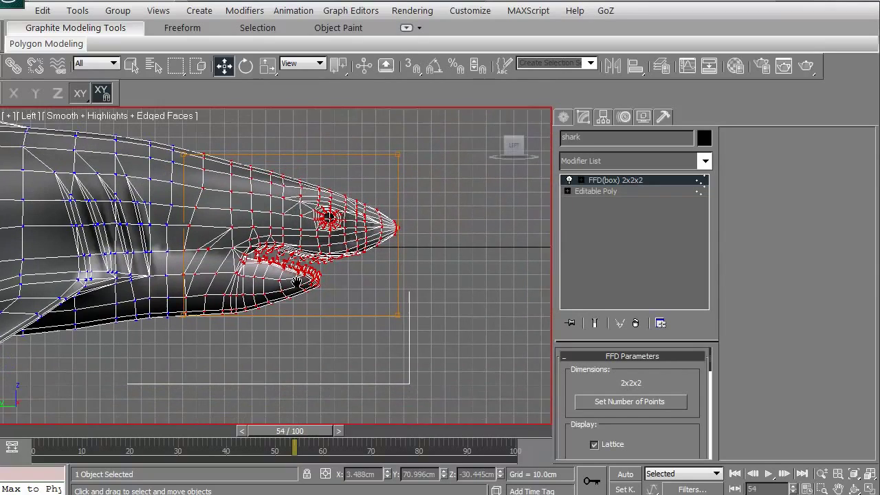
Step: In Control Points mode, lock the top-right corner point, try bending the snout, then undo
click(581, 180)
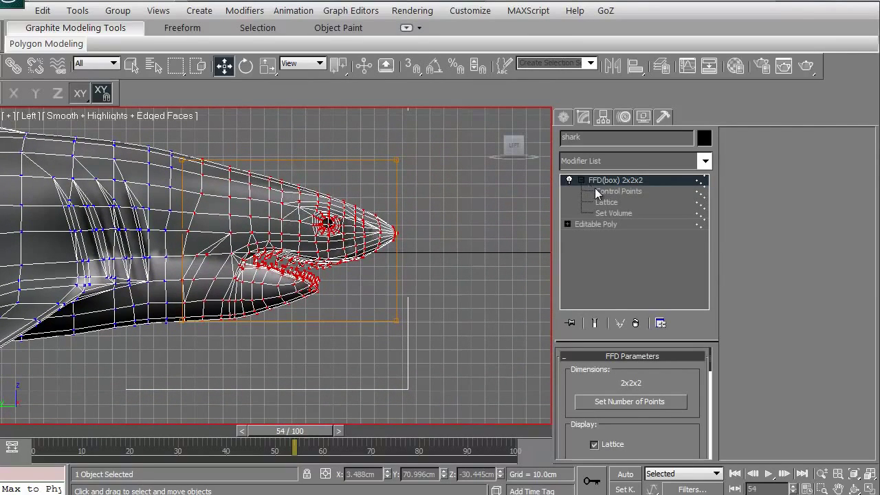
click(598, 191)
drag(418, 191, 419, 190)
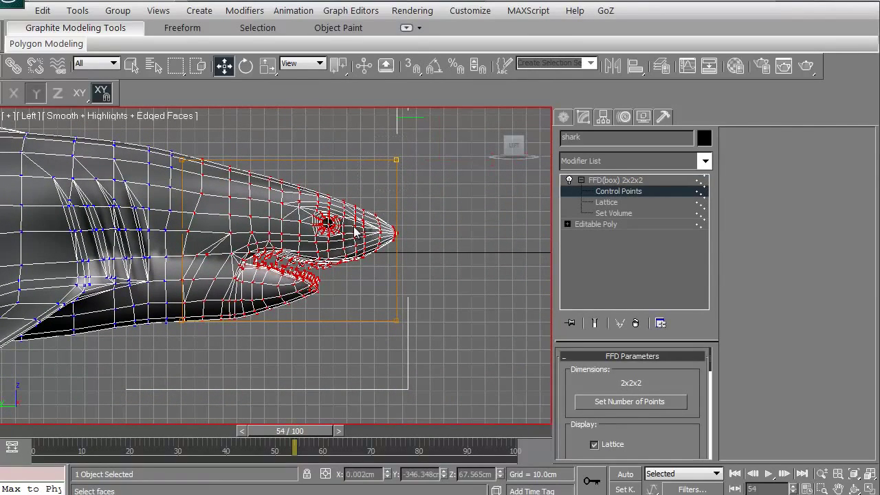
middle_drag(354, 234, 303, 287)
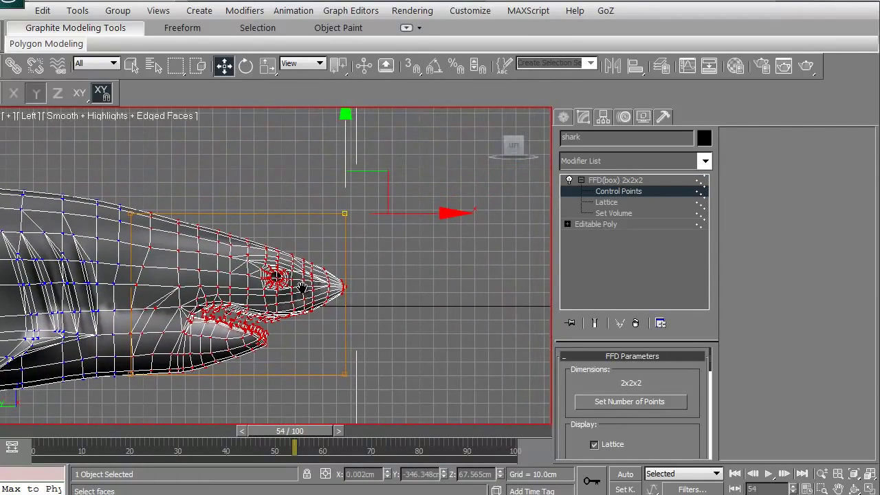
click(307, 473)
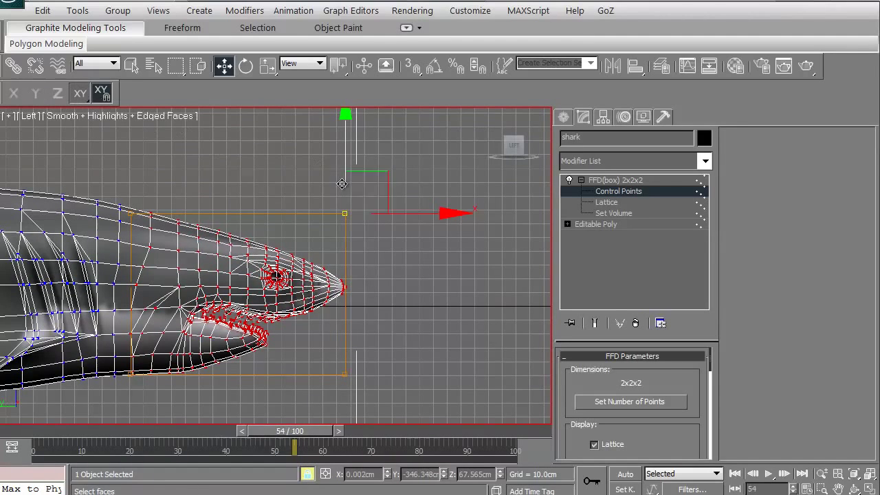
drag(366, 205, 439, 195)
key(ctrl+z)
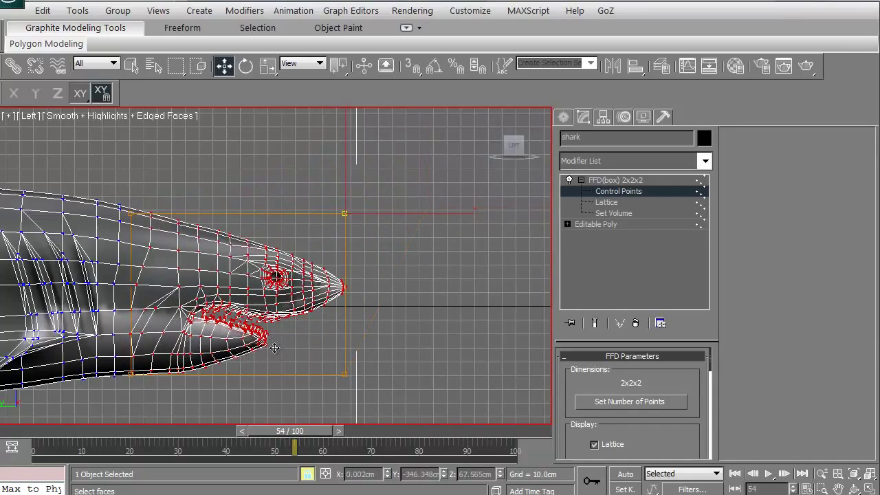
Step: Try reshaping the jaw with the bottom-right point, undo it, and frame the shark's front
drag(347, 377, 375, 397)
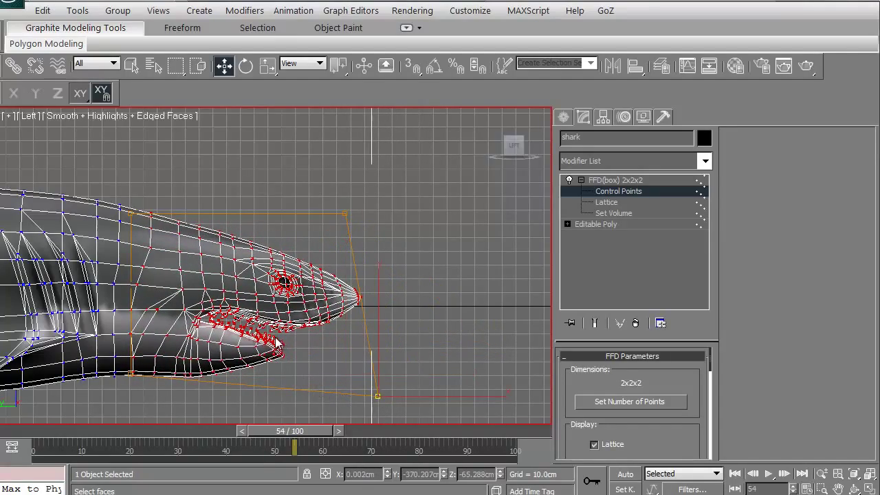
key(ctrl+z)
scroll(289, 330, down, 2)
mouse_move(288, 330)
middle_down()
mouse_move(341, 287)
mouse_move(299, 245)
middle_up()
Step: Collapse the head lattice into the shark's Editable Poly
right_click(300, 246)
mouse_move(386, 407)
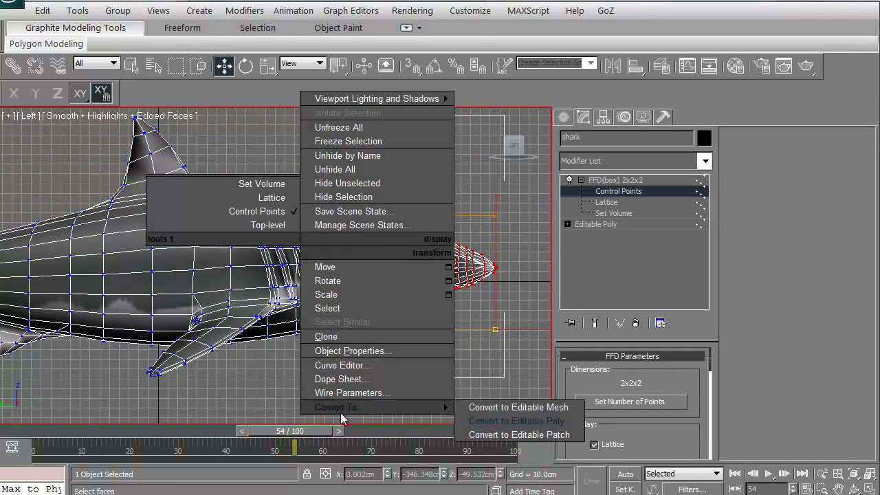
click(483, 418)
Step: Select the shark's tail polygons and wrap them in a 4x4x4 FFD(box) lattice
middle_drag(176, 326, 315, 345)
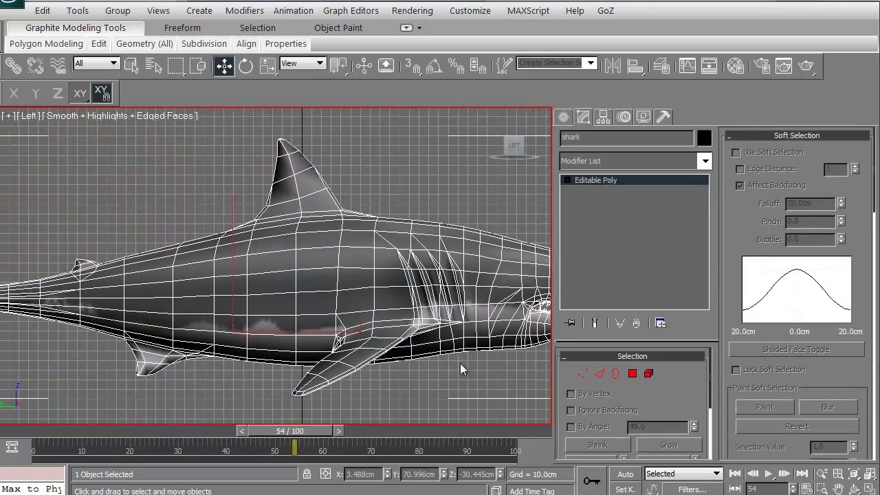
click(648, 374)
middle_drag(124, 275, 361, 280)
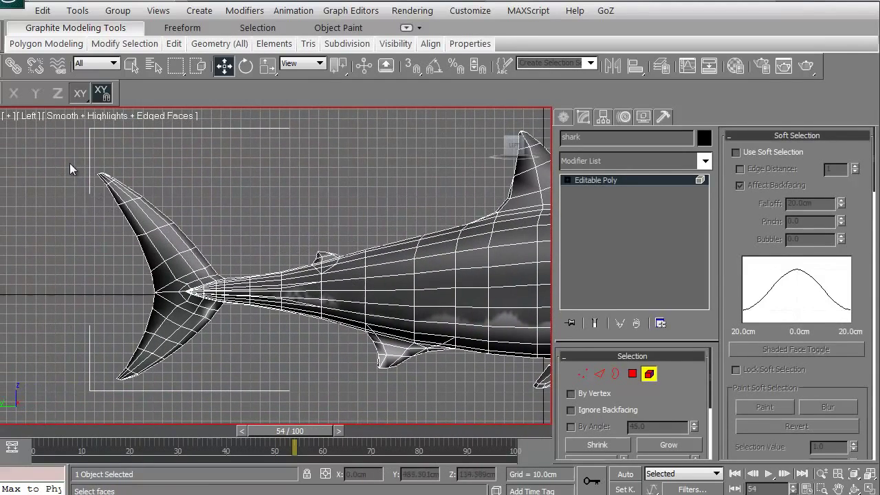
drag(66, 166, 262, 389)
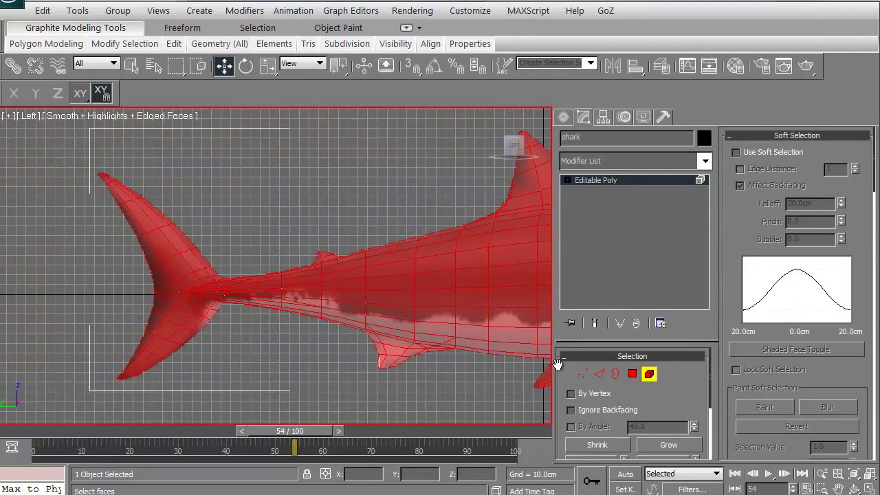
click(632, 373)
drag(65, 144, 263, 414)
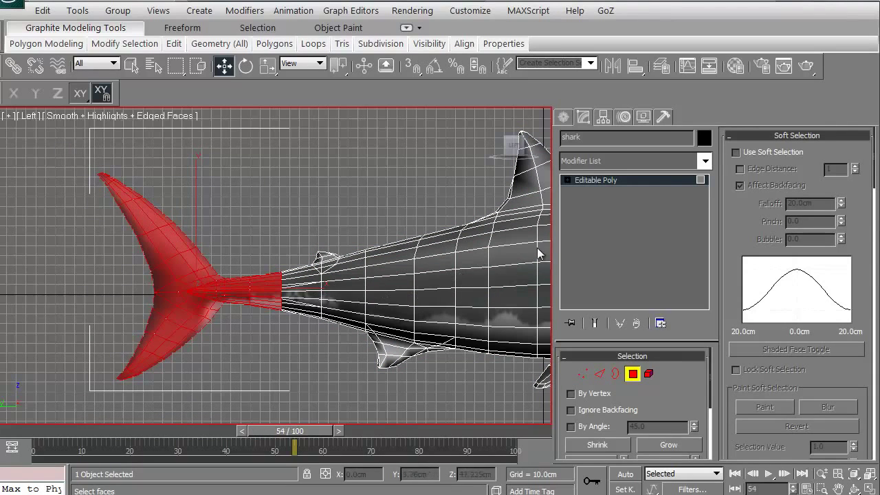
click(705, 161)
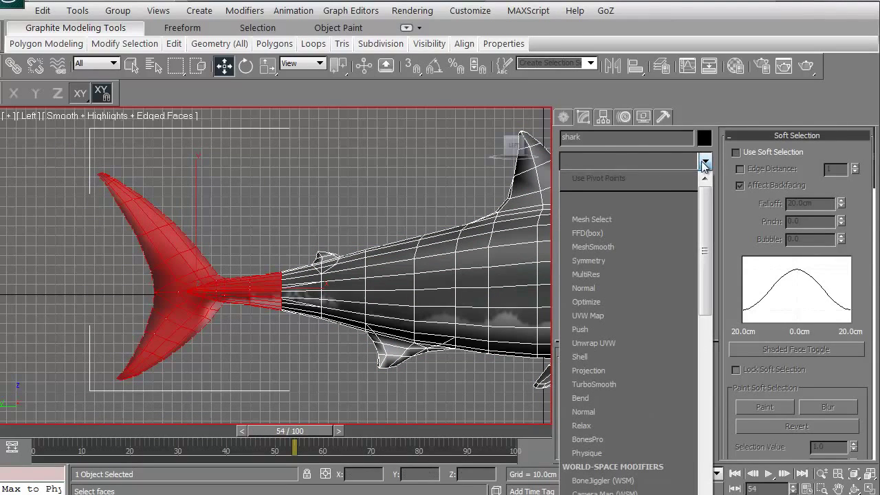
click(640, 229)
middle_drag(297, 301, 280, 311)
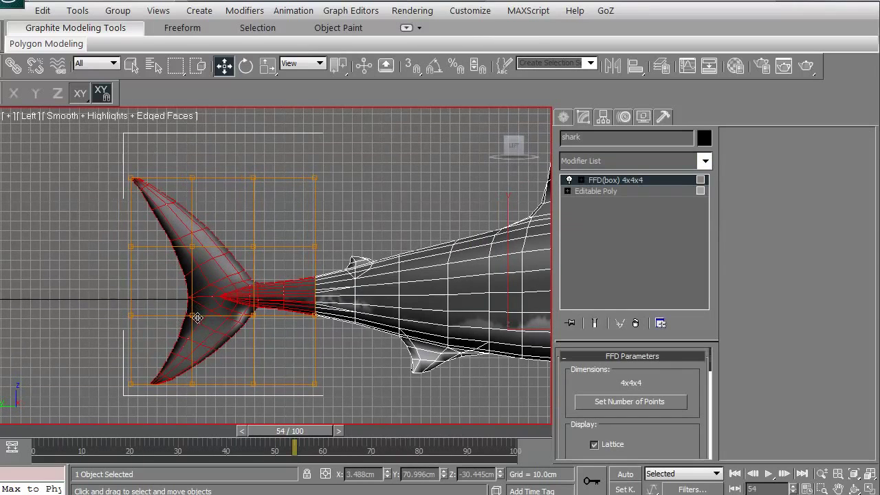
Step: In the tail lattice's Control Points, move a 3x3 block up-left and the tip points left-down
click(581, 180)
click(605, 193)
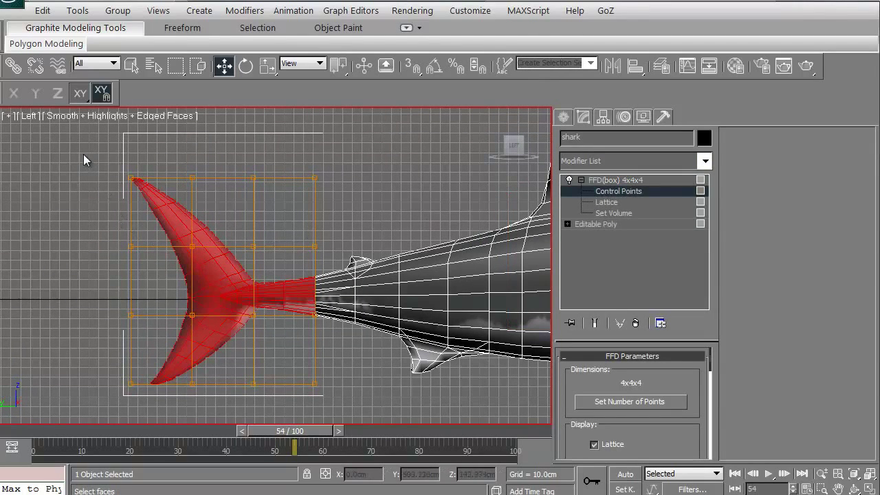
drag(264, 321, 264, 321)
drag(190, 247, 152, 210)
middle_drag(57, 135, 107, 194)
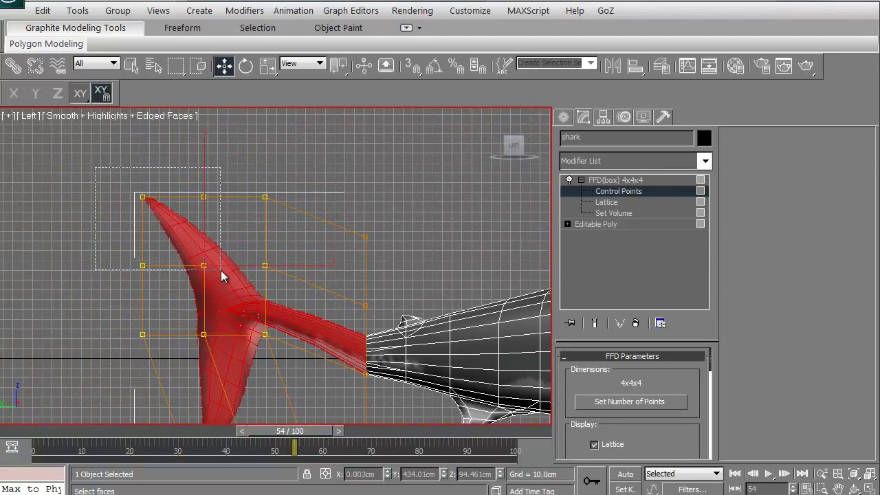
drag(221, 271, 221, 270)
drag(135, 265, 109, 277)
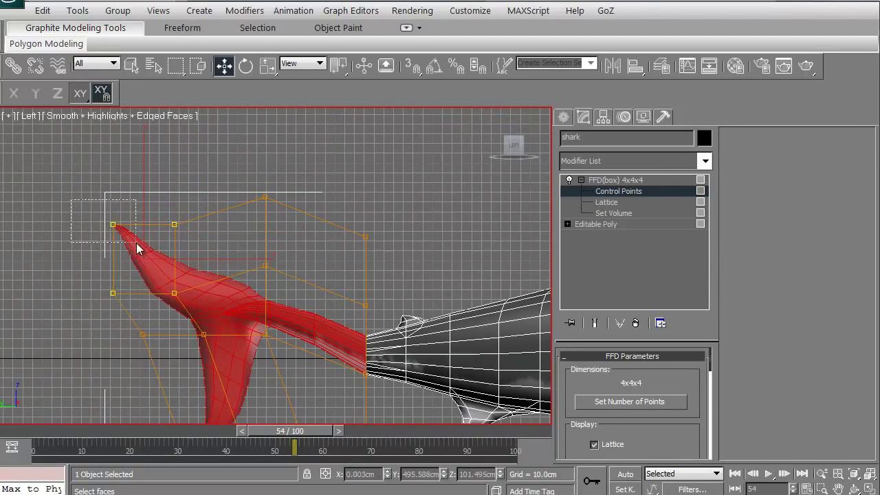
Step: Raise the right column of tail control points to bend the tail upward, framing the whole shark
drag(138, 245, 62, 282)
middle_drag(62, 281, 41, 137)
drag(148, 309, 125, 258)
middle_drag(125, 258, 301, 240)
drag(364, 342, 364, 341)
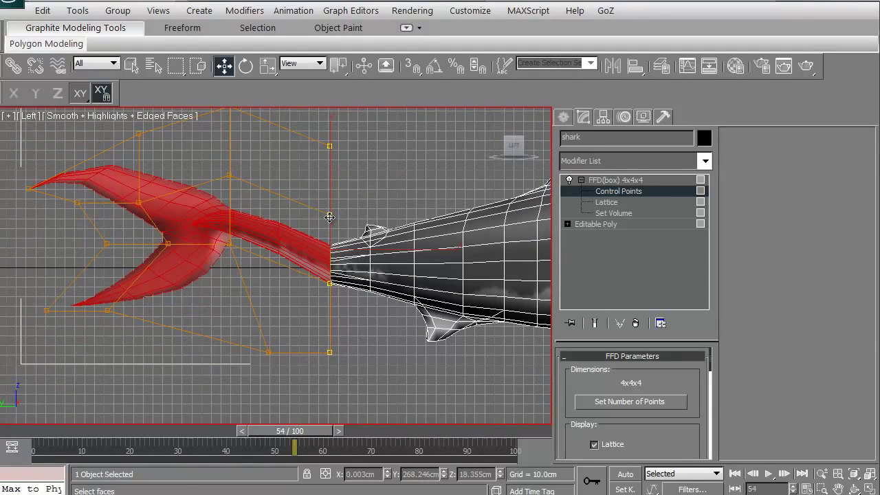
drag(329, 224, 330, 206)
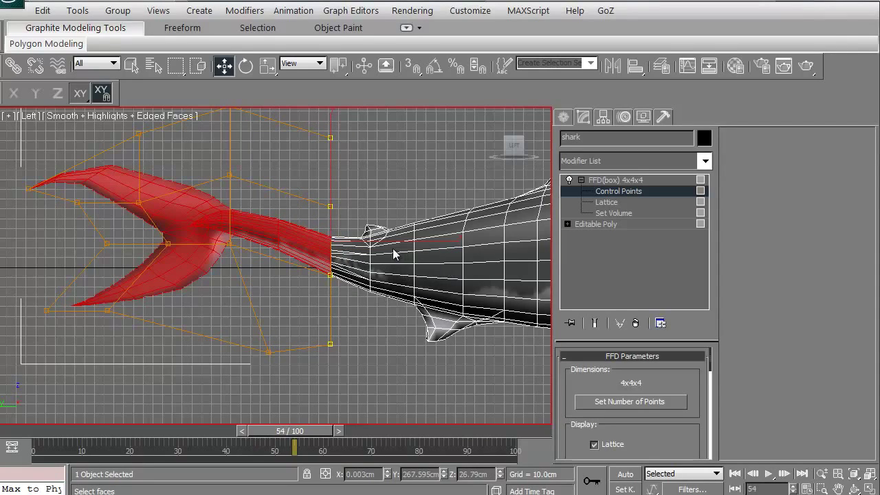
scroll(301, 255, down, 5)
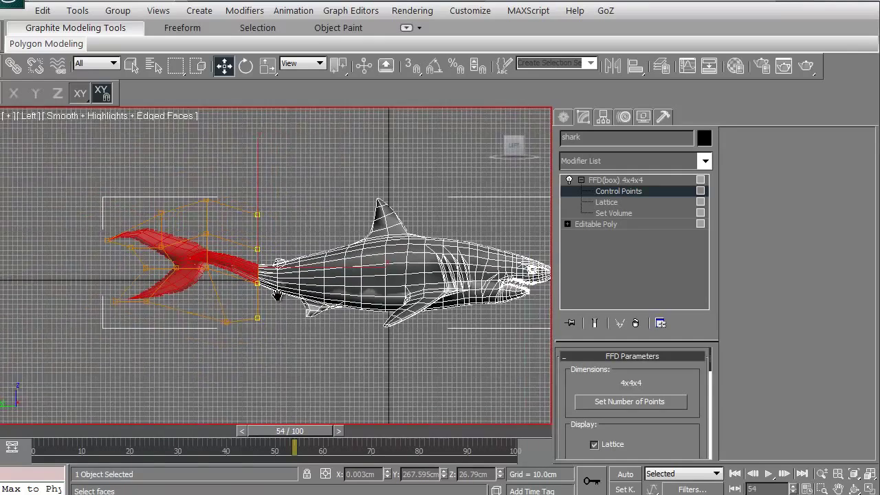
scroll(238, 294, up, 2)
scroll(234, 293, down, 2)
middle_drag(234, 293, 214, 289)
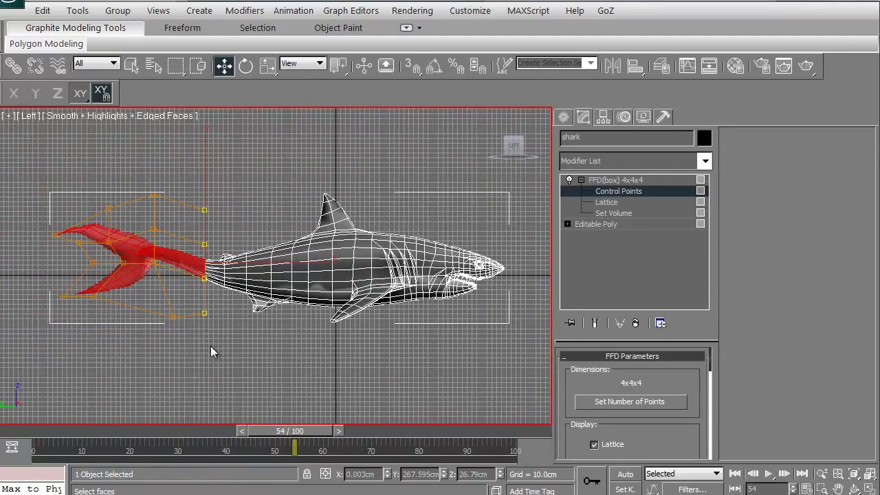
Step: Convert the shark to Editable Poly from the right-click Convert To menu
right_click(264, 261)
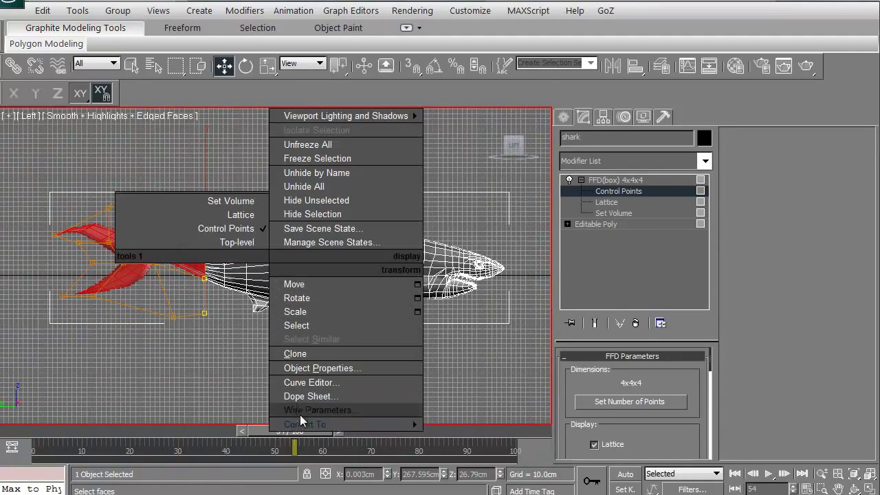
mouse_move(309, 424)
click(454, 438)
Step: Deselect the shark and toggle the Edged Faces display
key(shift+z)
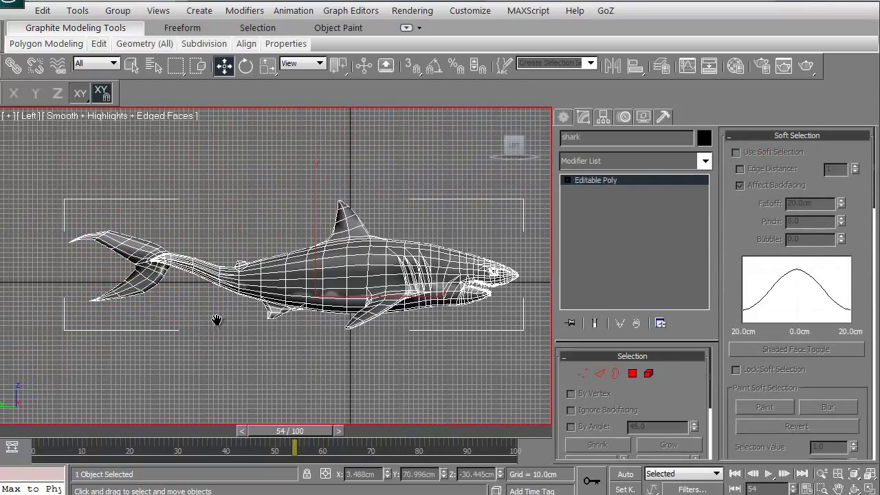
click(220, 333)
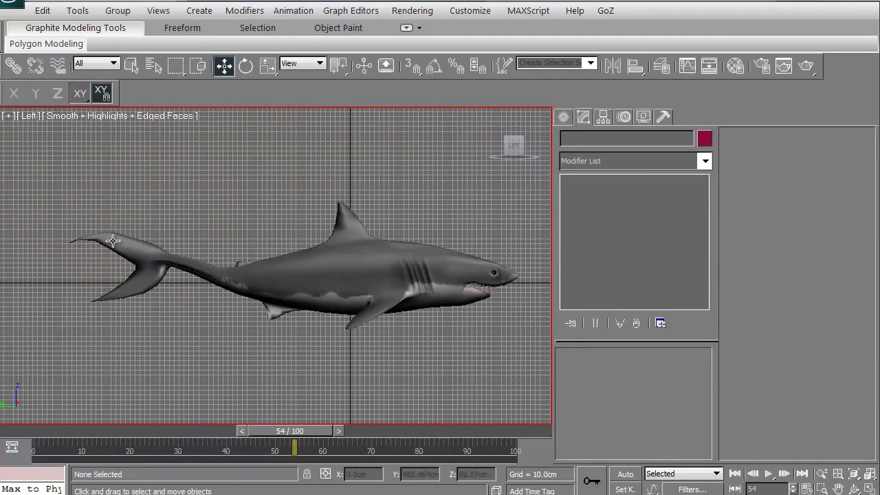
key(shift+z)
key(F4)
Step: Select the shark, add an FFD(box) modifier, then delete it again
click(314, 280)
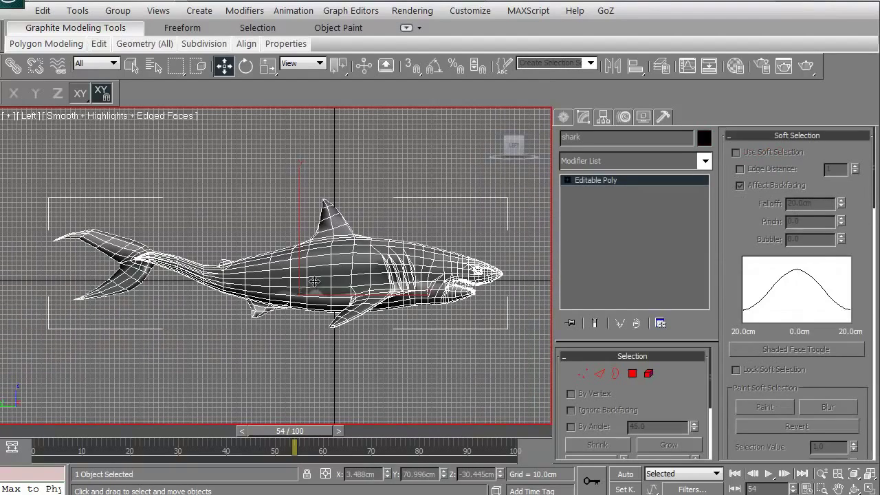
click(639, 159)
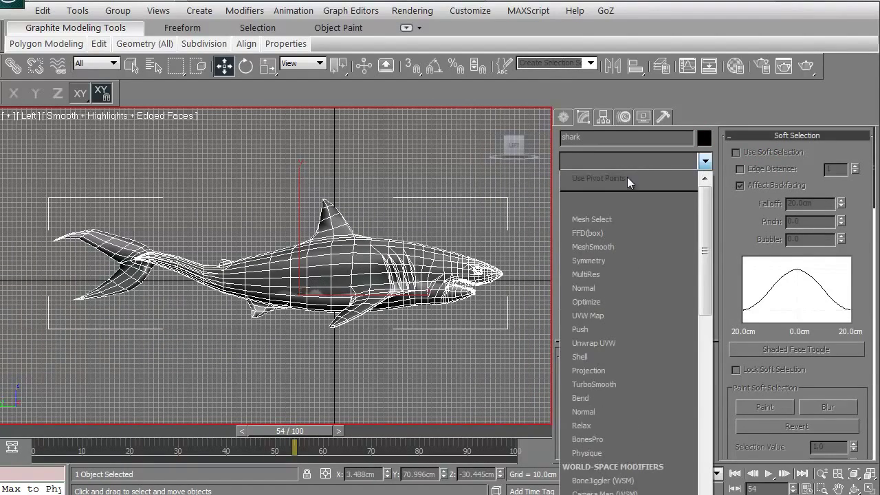
click(614, 232)
middle_drag(405, 371, 336, 369)
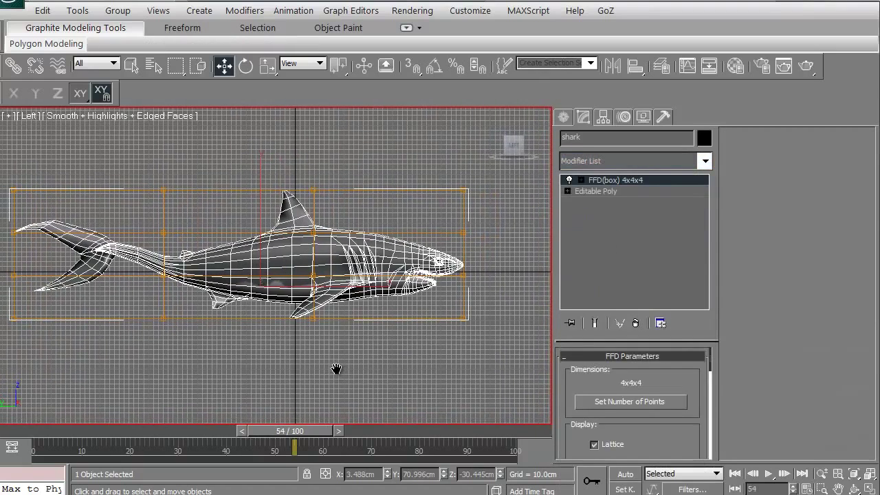
click(635, 324)
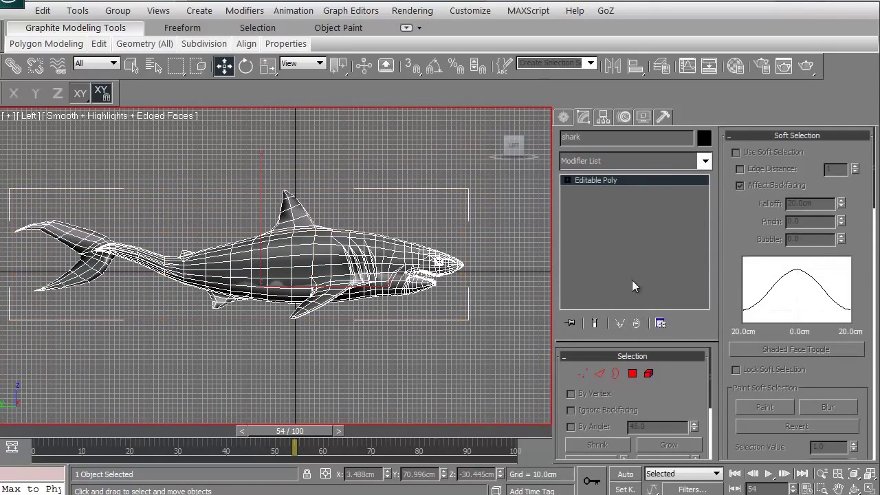
Step: Marquee-select the head's vertices at Vertex level, then switch to Edge level
click(631, 374)
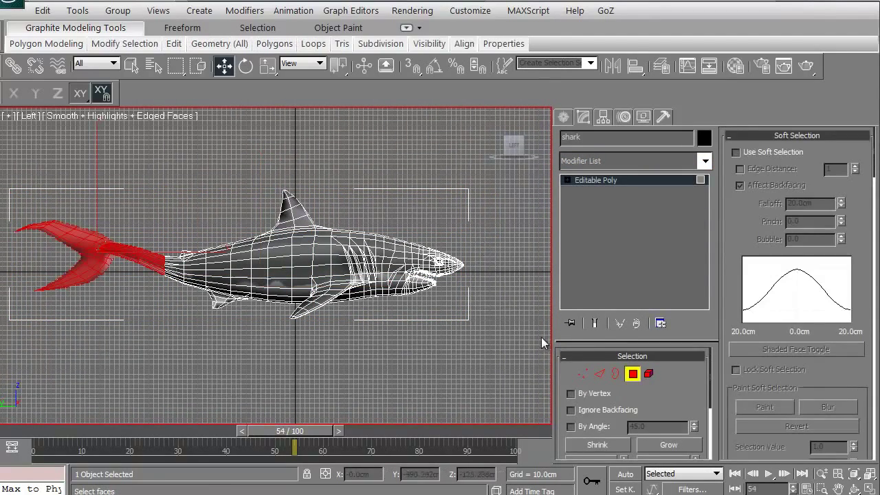
click(583, 373)
drag(495, 215, 373, 312)
click(599, 374)
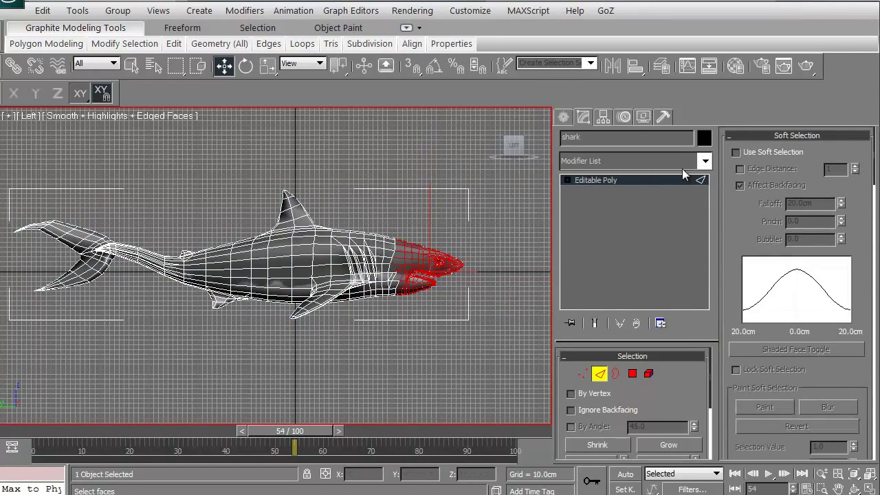
click(705, 160)
Step: Add an FFD(box) 4x4x4 to the head, then rotate and shift its control points to tilt the snout
click(629, 233)
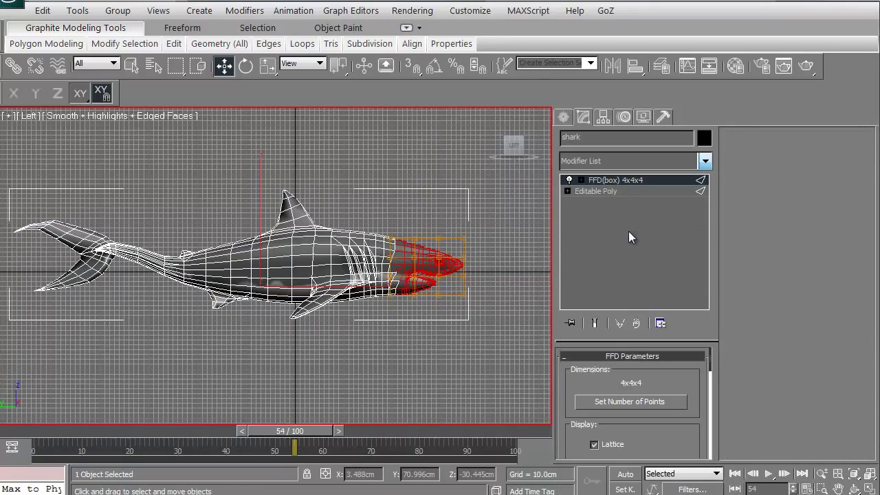
scroll(442, 289, up, 5)
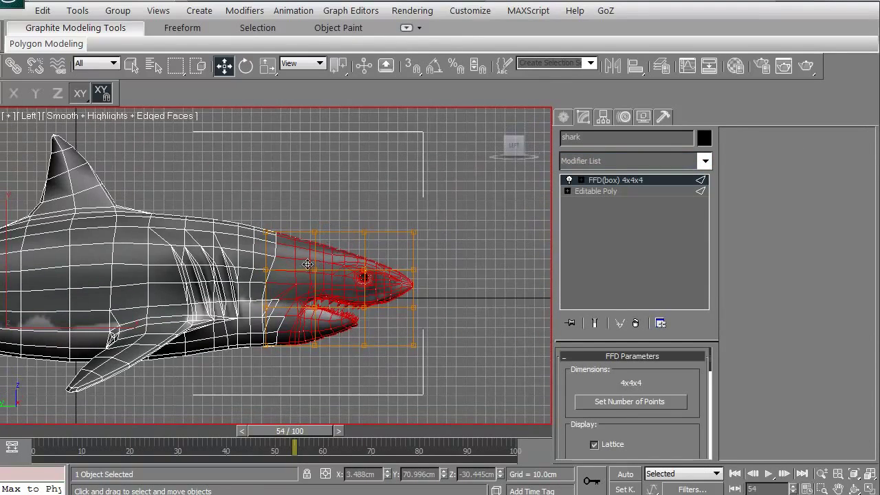
click(581, 179)
click(600, 191)
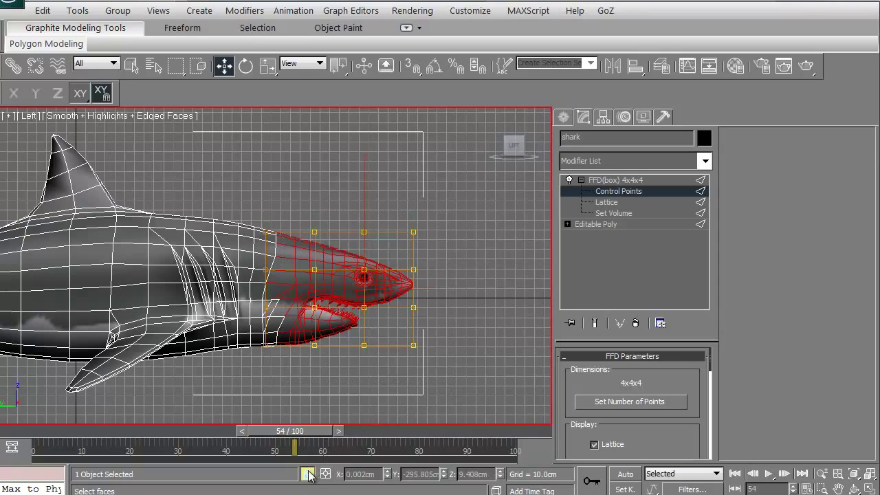
click(245, 66)
drag(293, 194, 110, 254)
click(223, 65)
drag(360, 252, 380, 313)
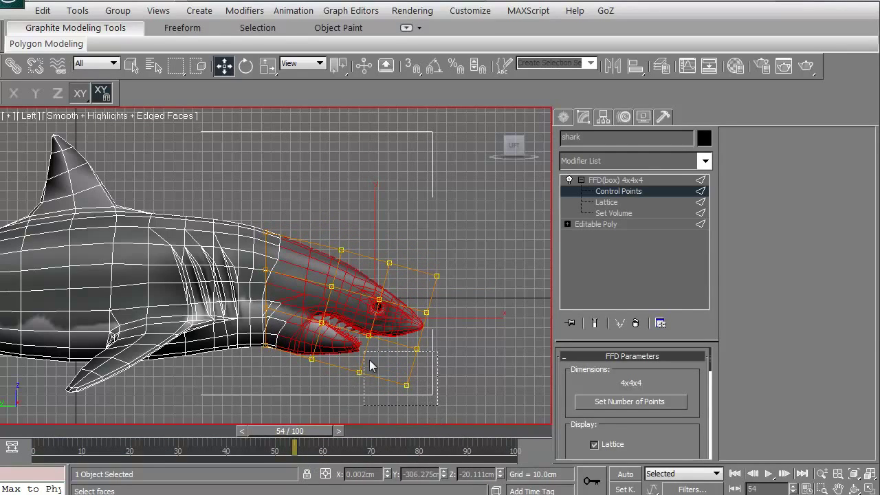
Step: Select the lower-right lattice points and pull the snout down to curve the head
drag(364, 350, 363, 344)
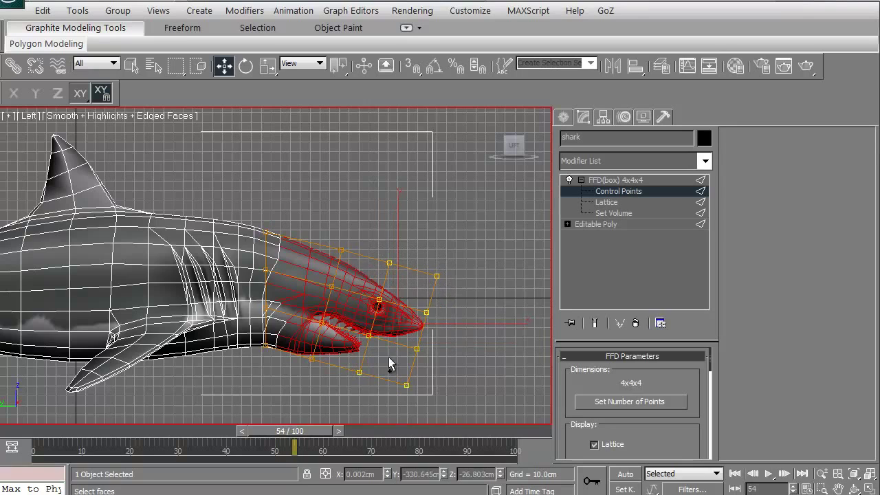
click(245, 66)
drag(297, 168, 132, 242)
right_click(133, 243)
click(224, 65)
drag(342, 147, 357, 188)
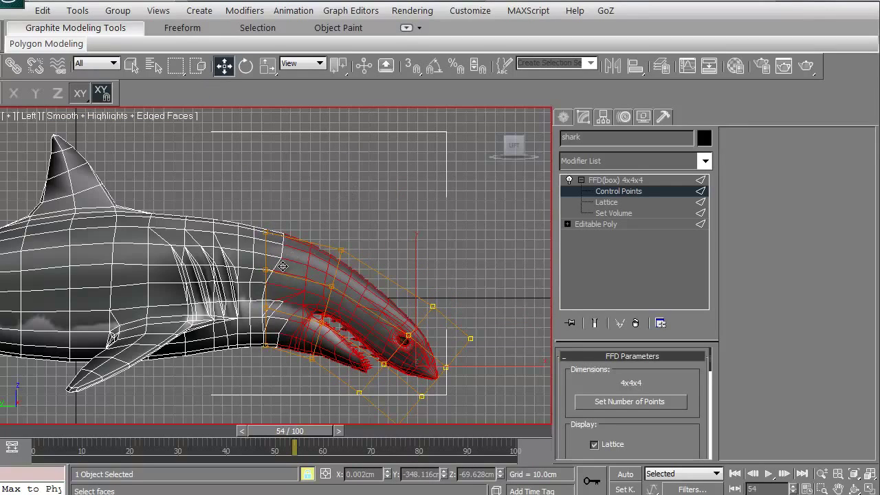
Step: Convert the shark to Editable Poly, collapsing the head lattice
right_click(243, 277)
mouse_move(314, 441)
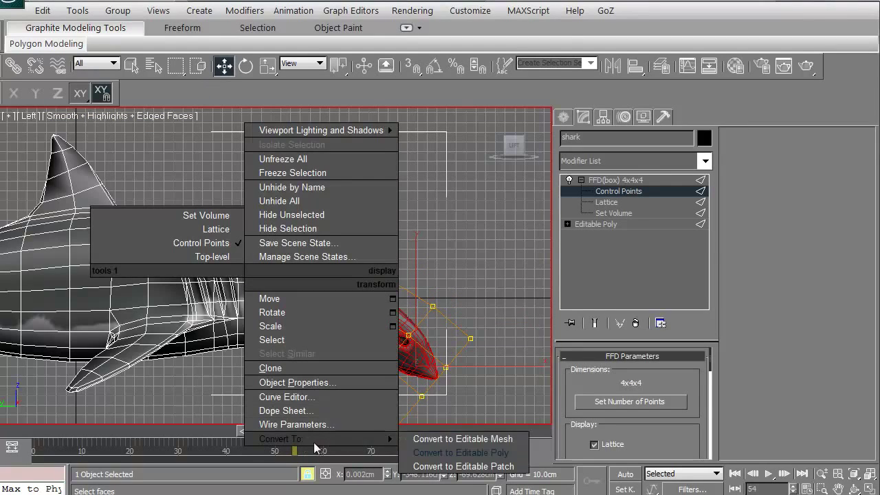
click(430, 449)
scroll(341, 218, down, 2)
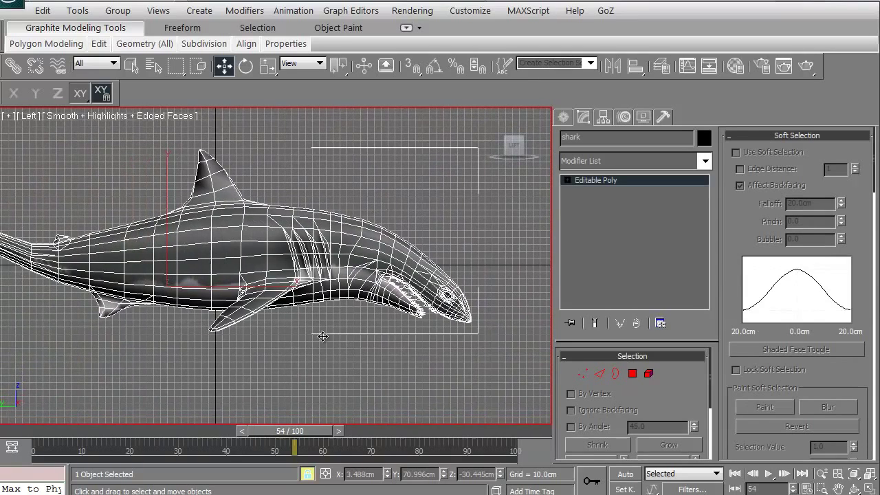
Step: Deselect and recentre the view to inspect the final shark, adding no further modifiers
click(285, 396)
middle_drag(149, 346, 236, 351)
scroll(223, 346, down, 1)
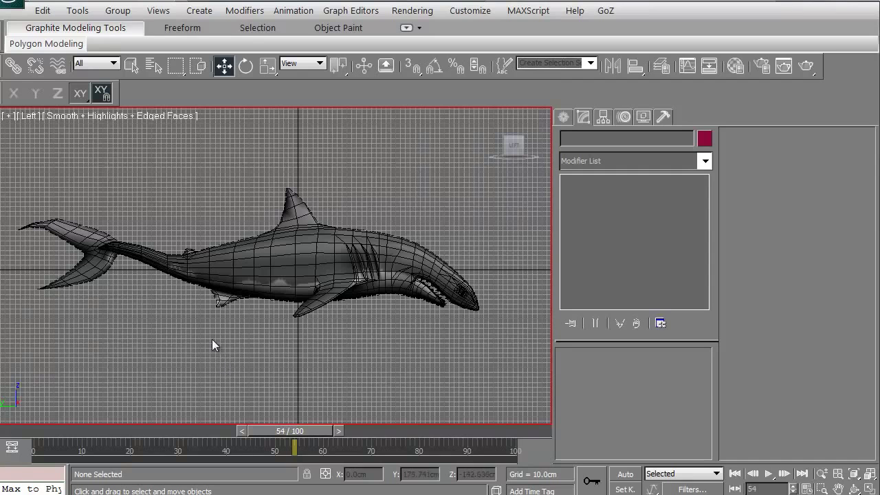
middle_drag(213, 342, 218, 347)
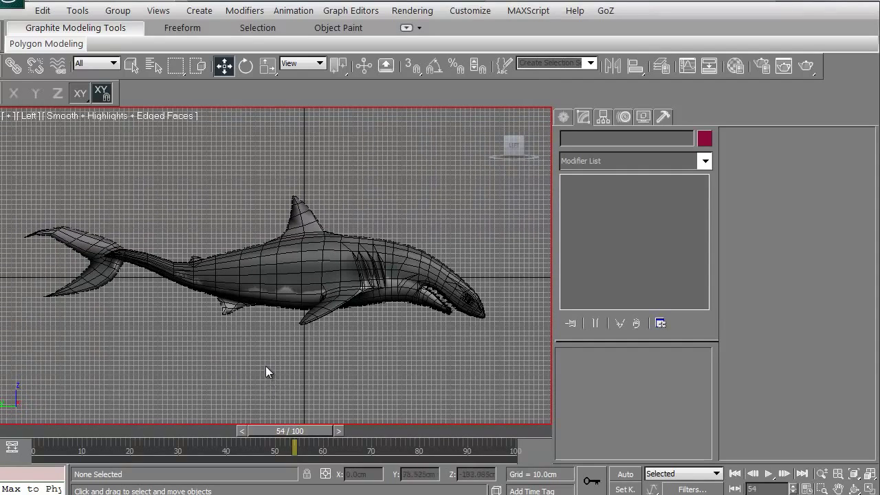
click(307, 293)
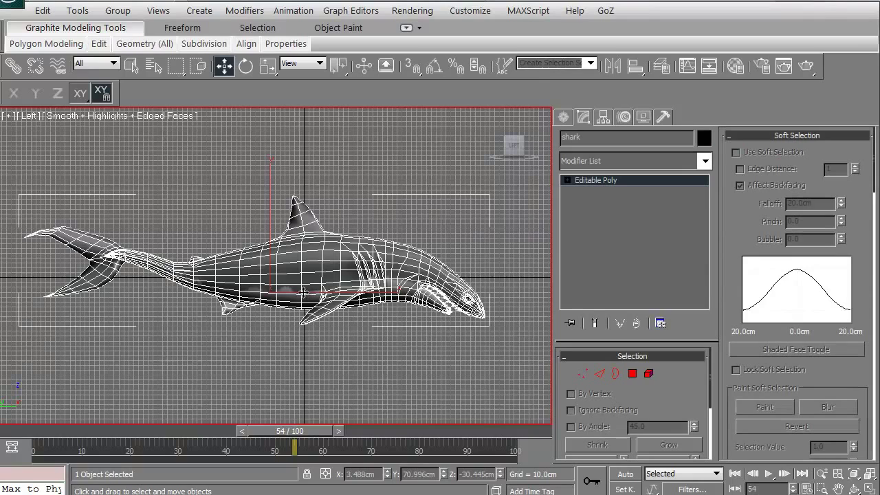
click(705, 160)
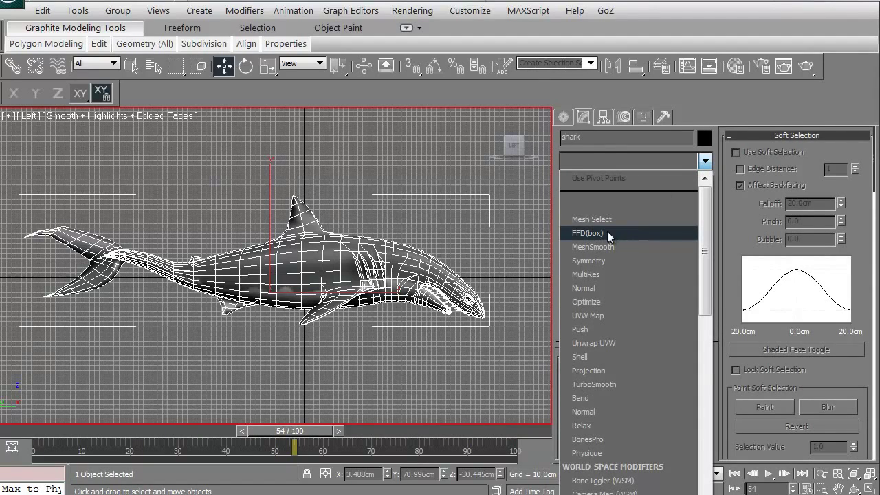
click(372, 174)
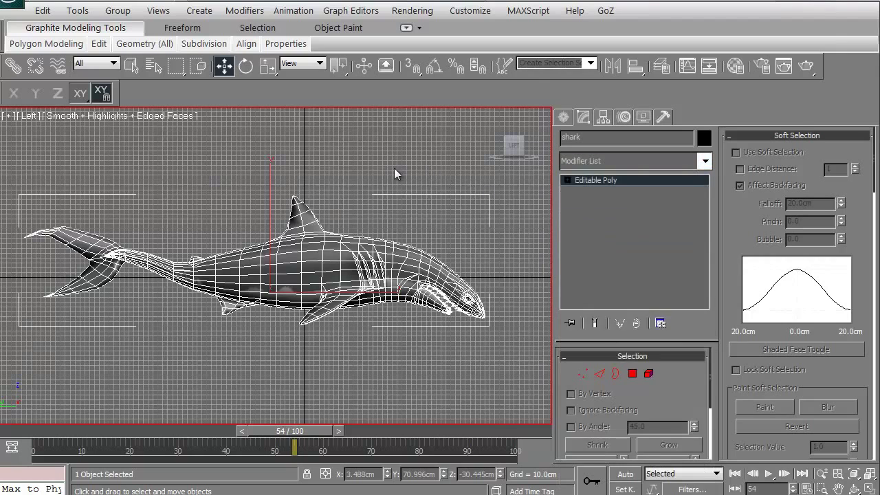
click(239, 170)
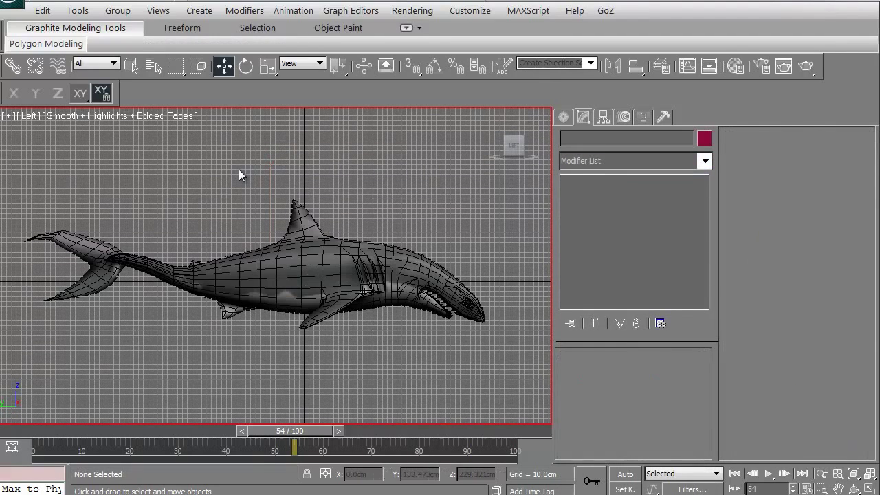